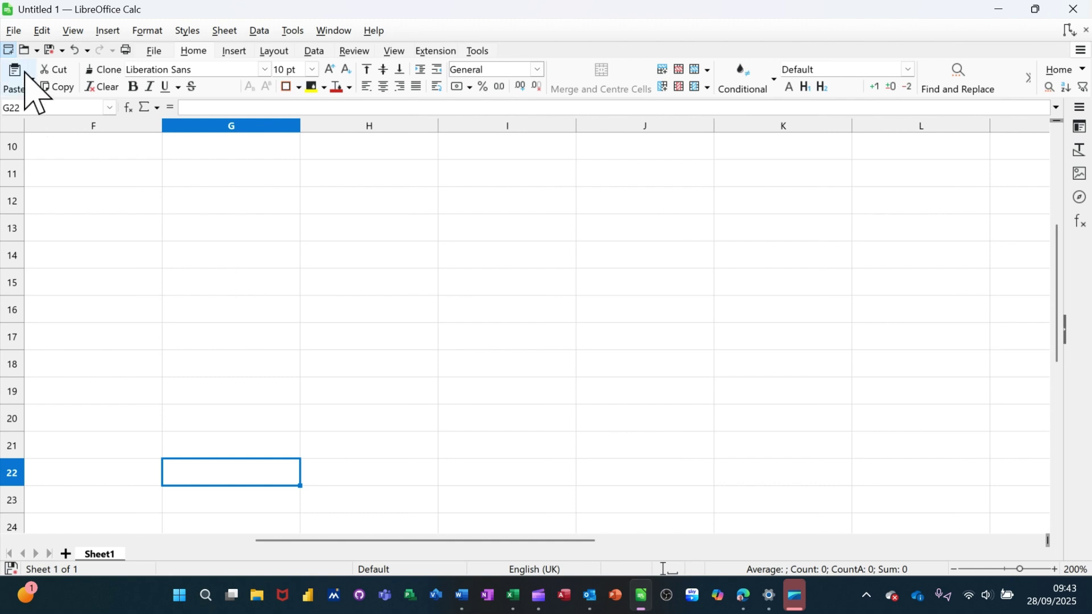
Step: Create a new unregistered embedded database with the Database Wizard and begin naming it My Database
click(12, 31)
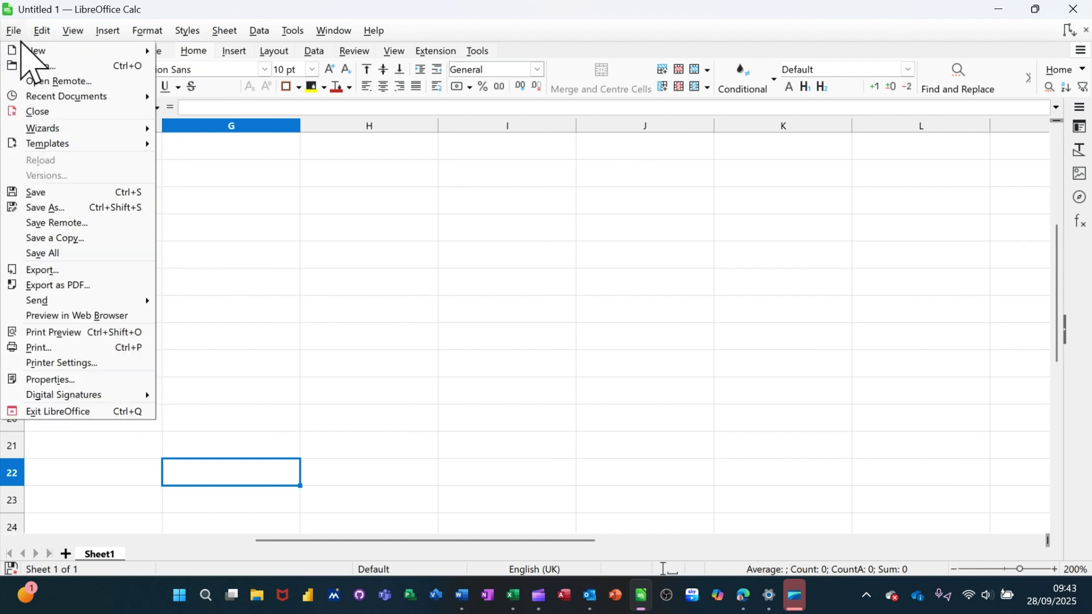
mouse_move(32, 52)
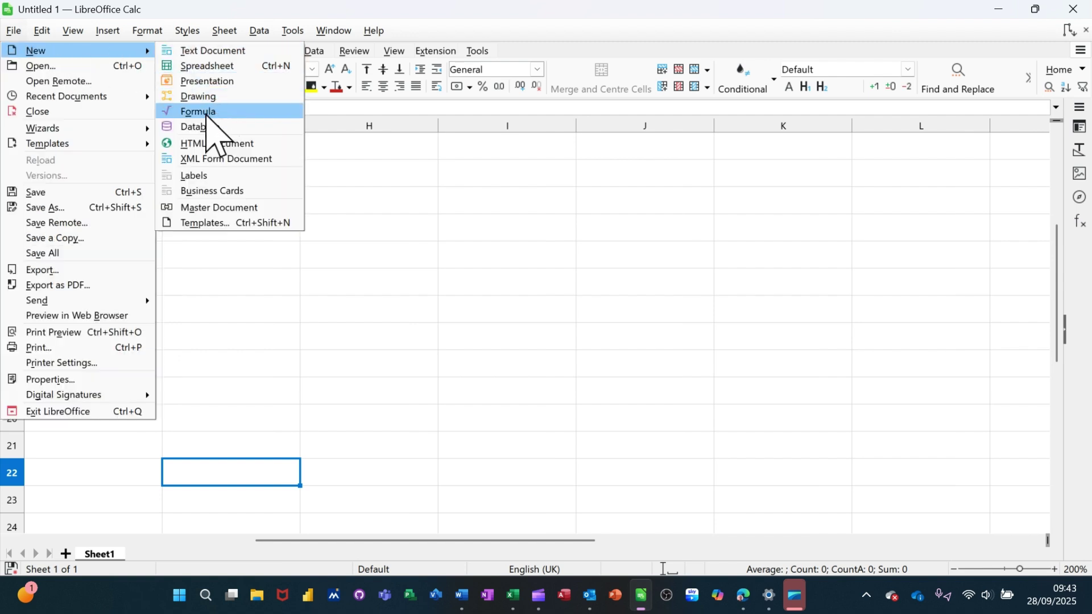
click(203, 127)
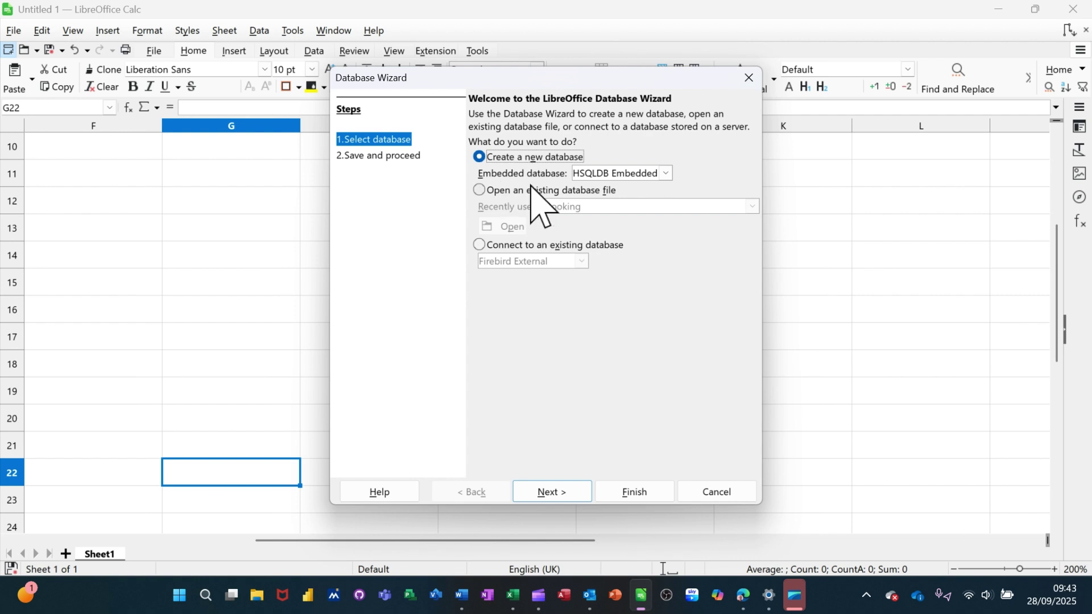
click(554, 494)
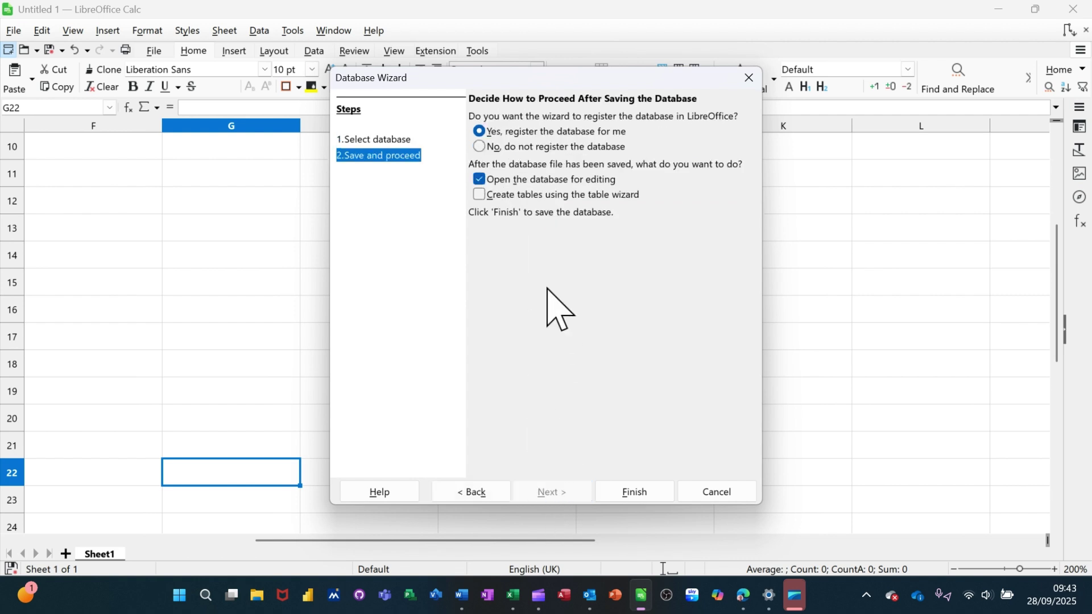
click(483, 147)
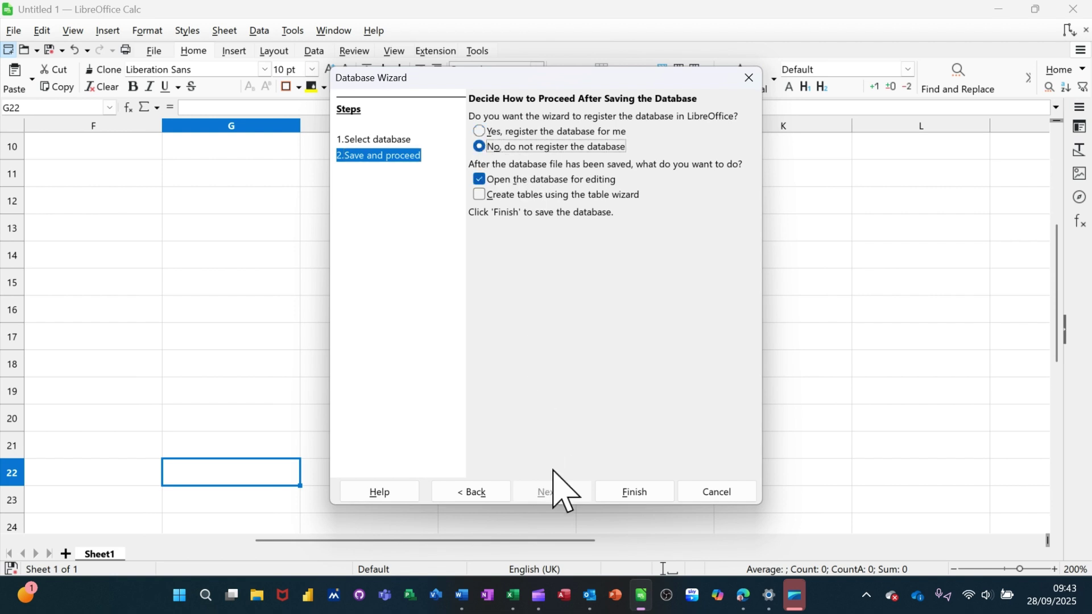
click(633, 495)
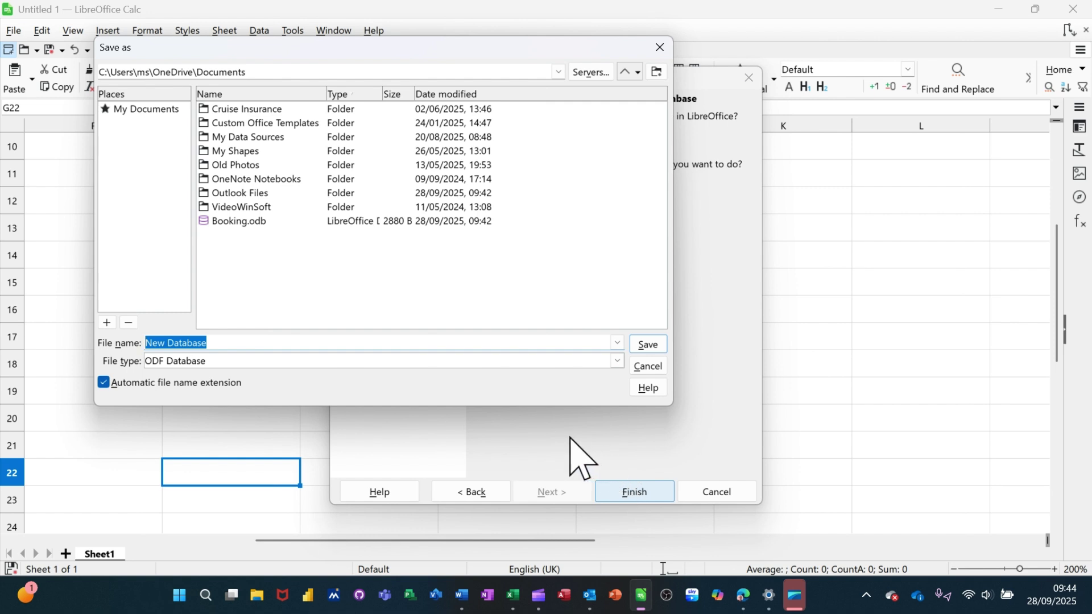
text(My)
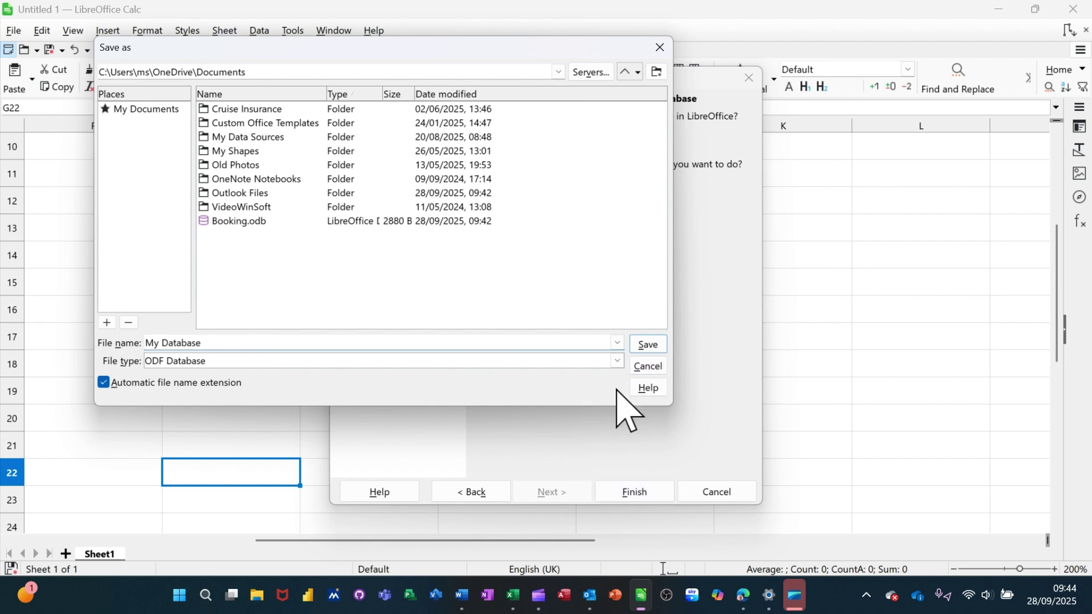
click(647, 345)
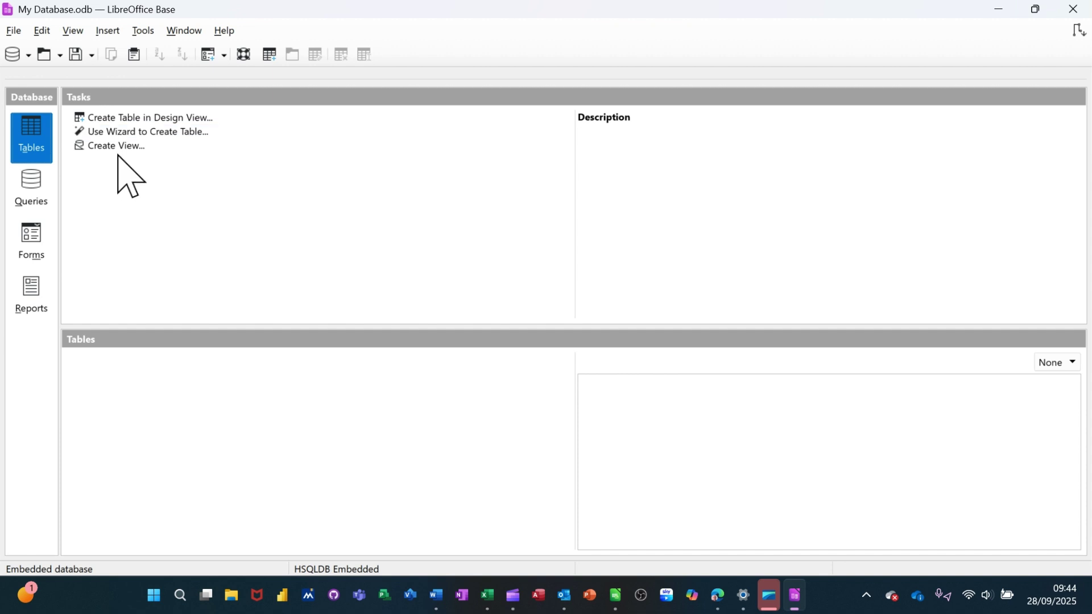
click(25, 202)
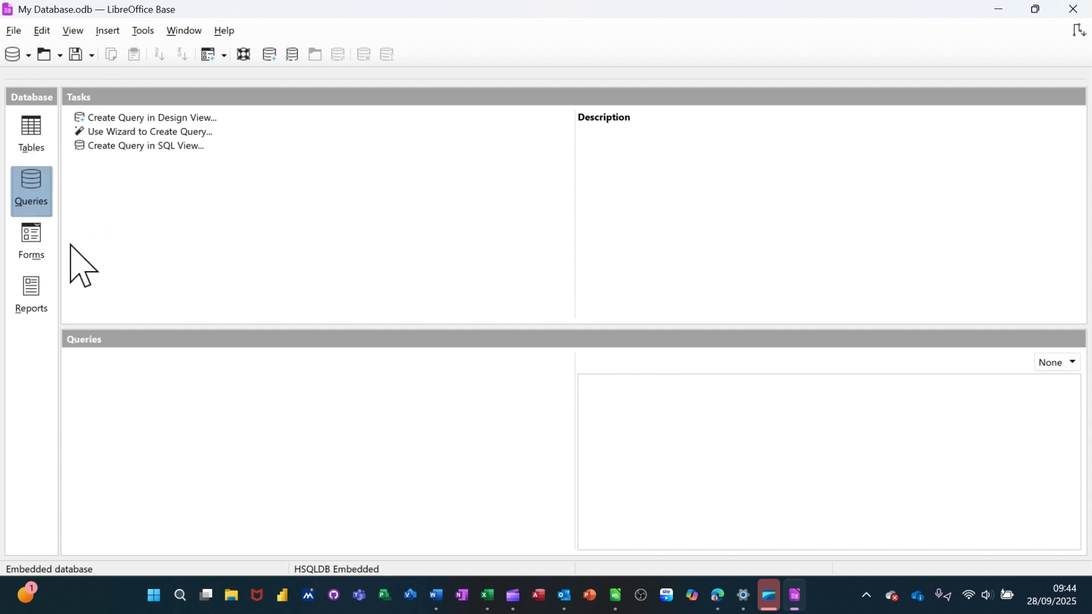
click(30, 250)
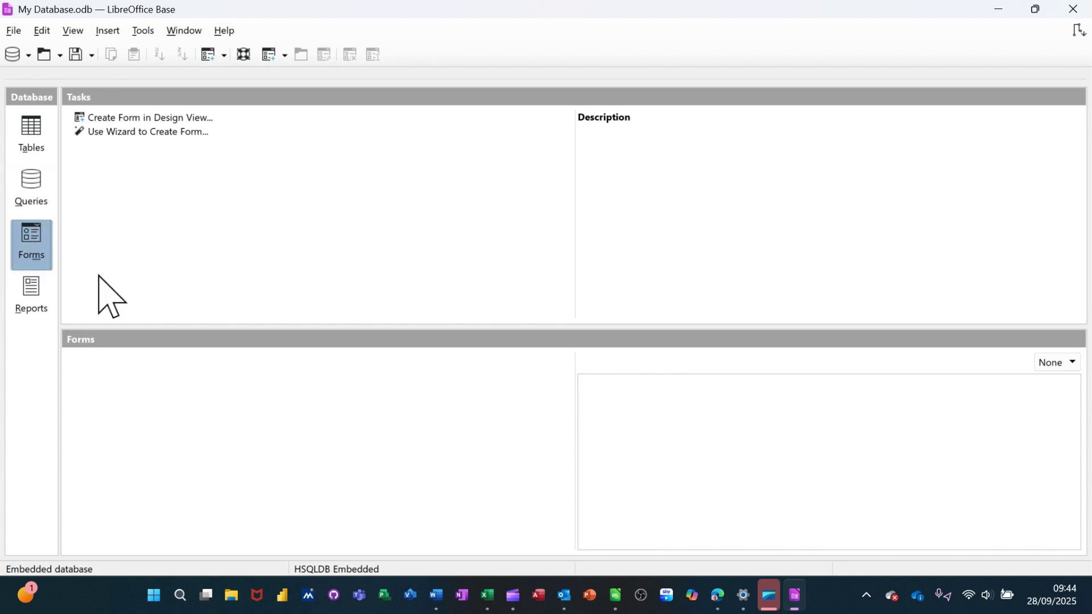
click(25, 294)
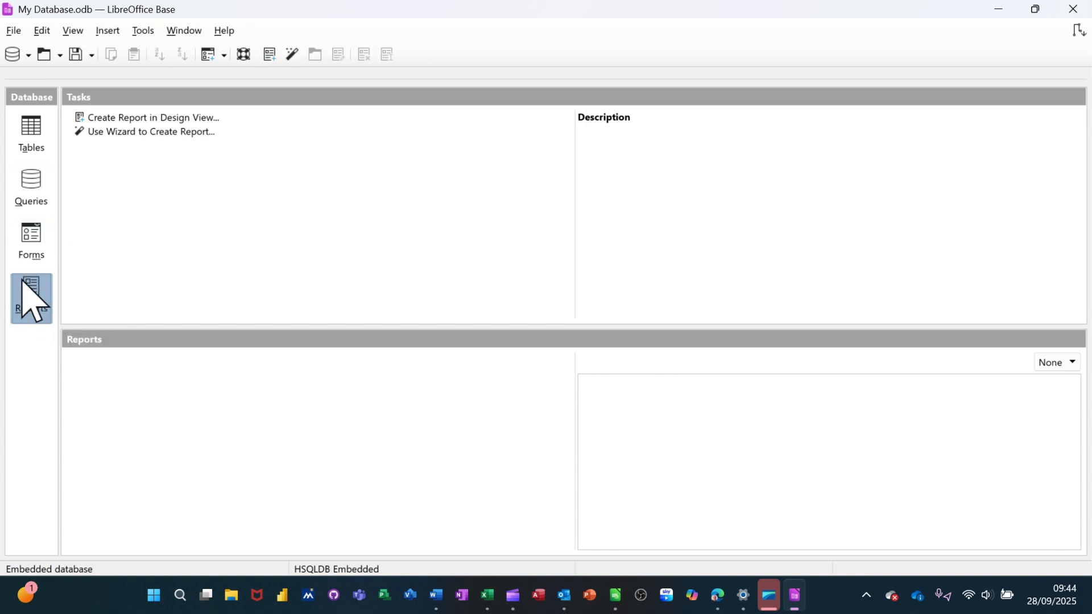
click(31, 149)
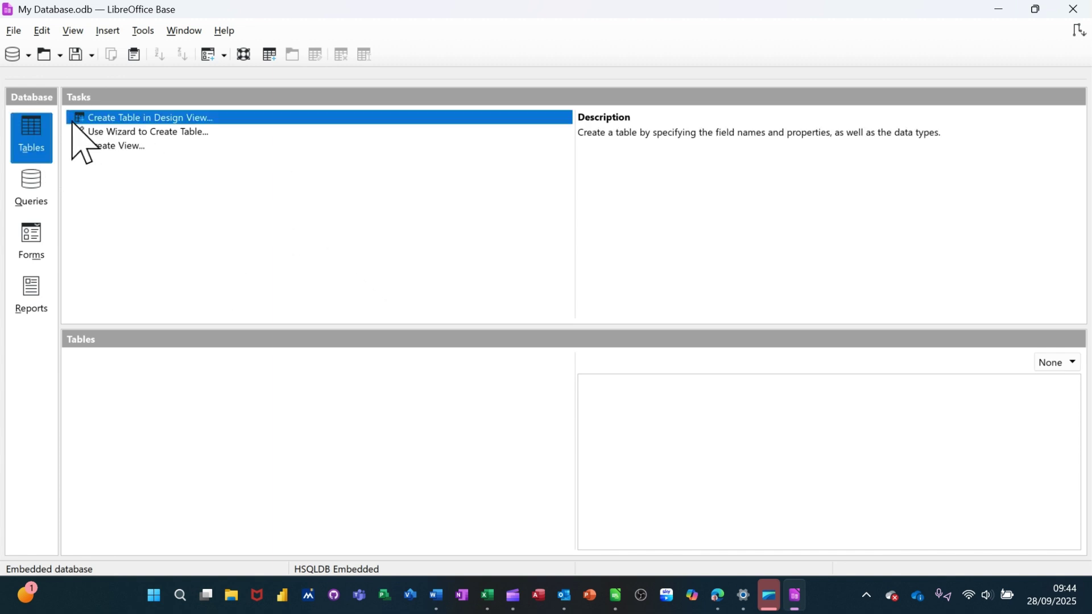
Step: Start a new table in Design View, widen Field Name, and add CustomerID as an Integer field
click(149, 121)
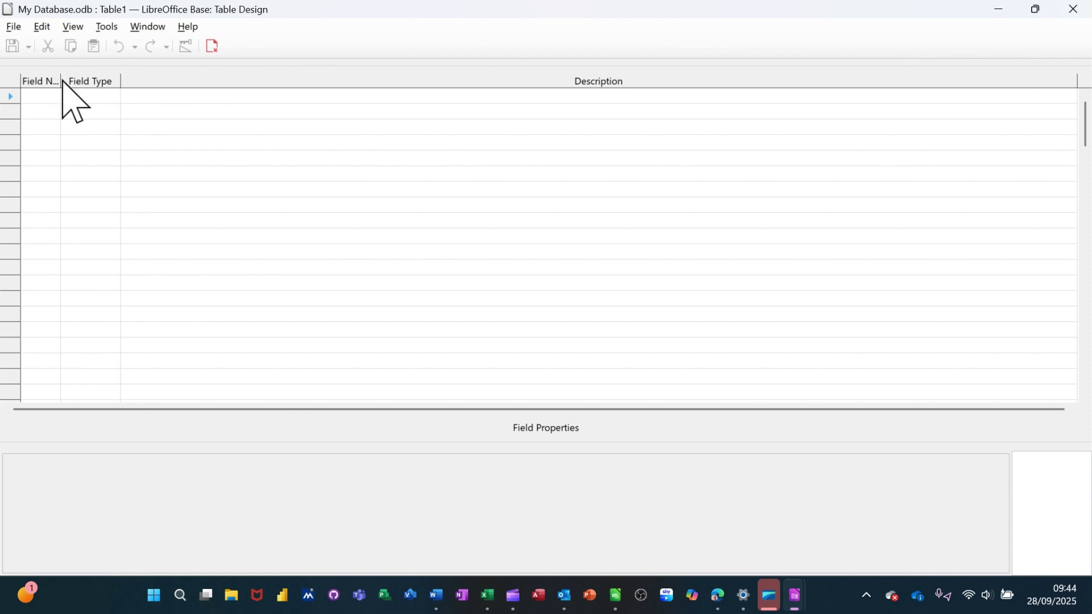
drag(61, 81, 143, 81)
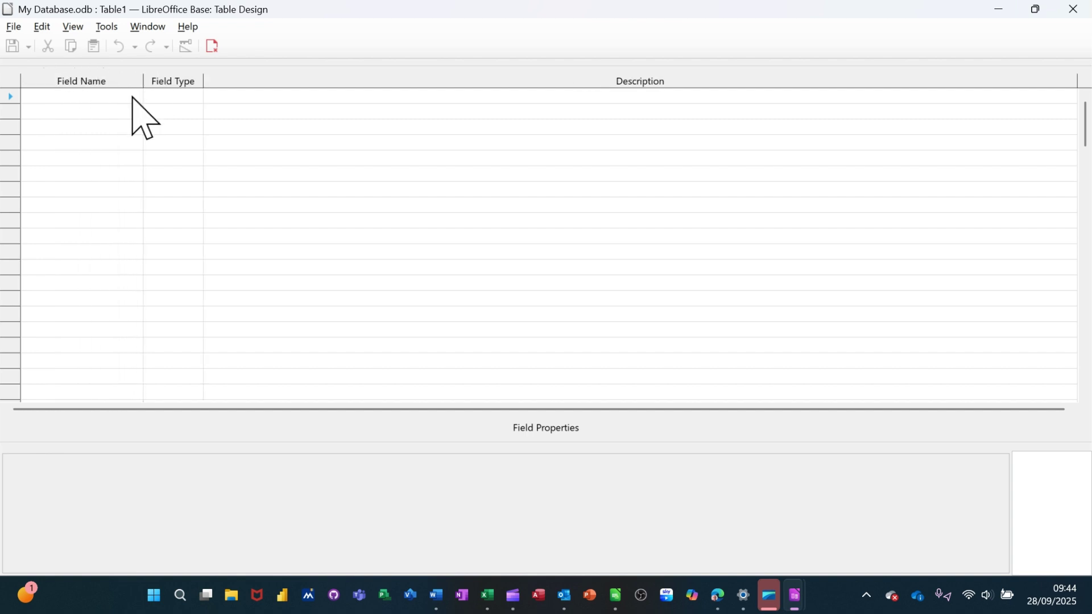
click(78, 98)
text(CustomerID)
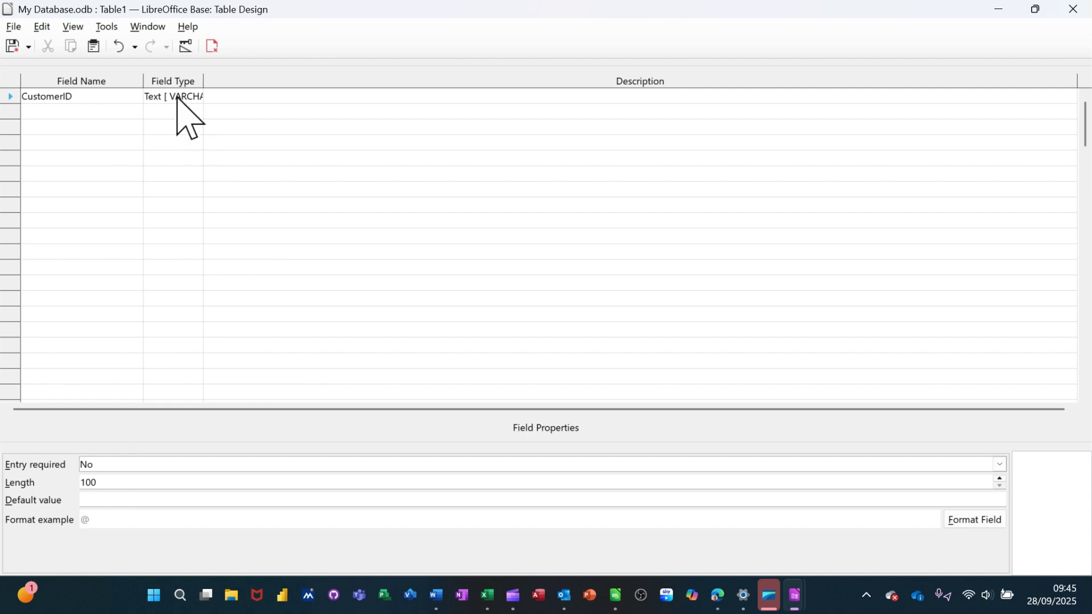
click(182, 98)
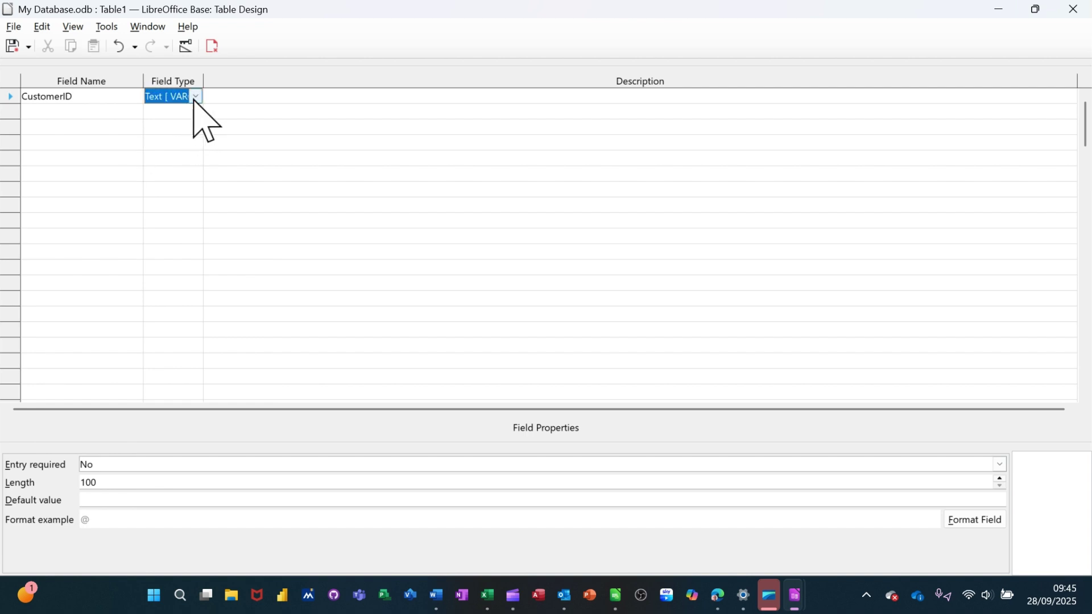
click(196, 98)
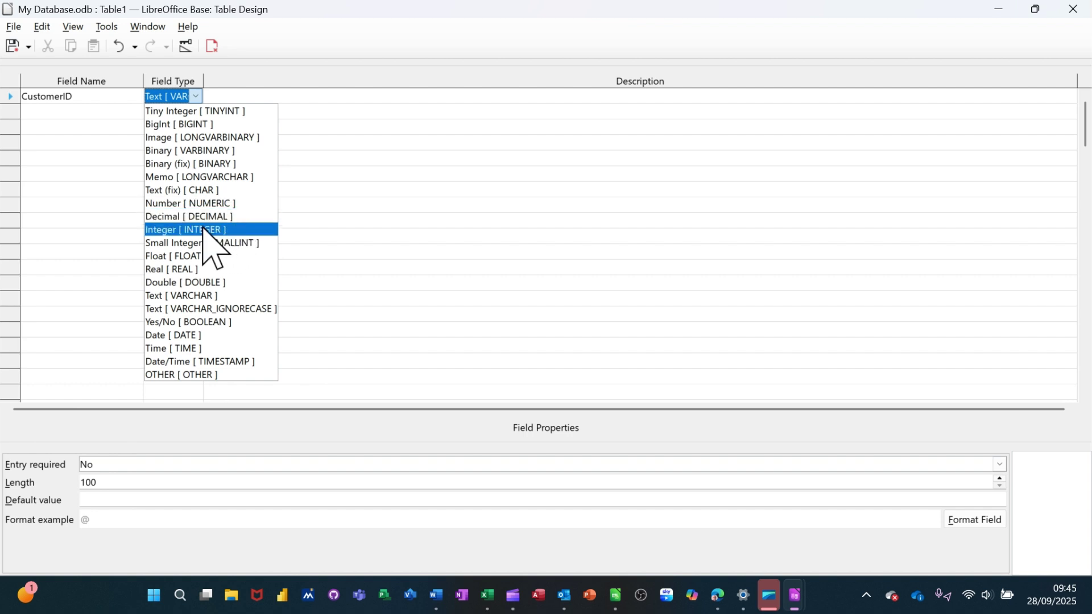
click(176, 231)
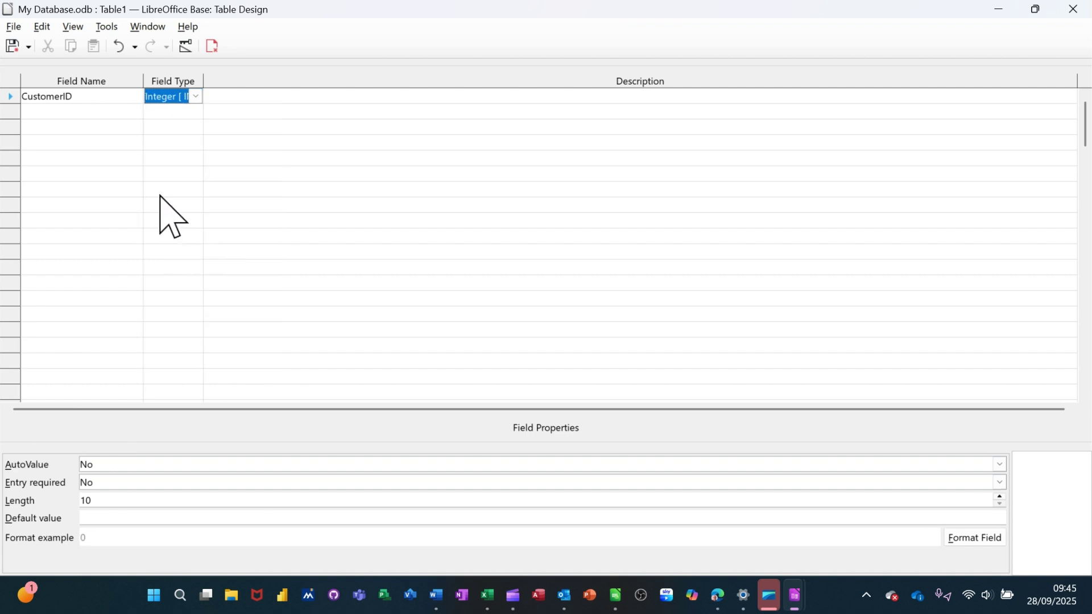
Step: Make CustomerID the primary key and set its AutoValue to Yes
right_click(7, 100)
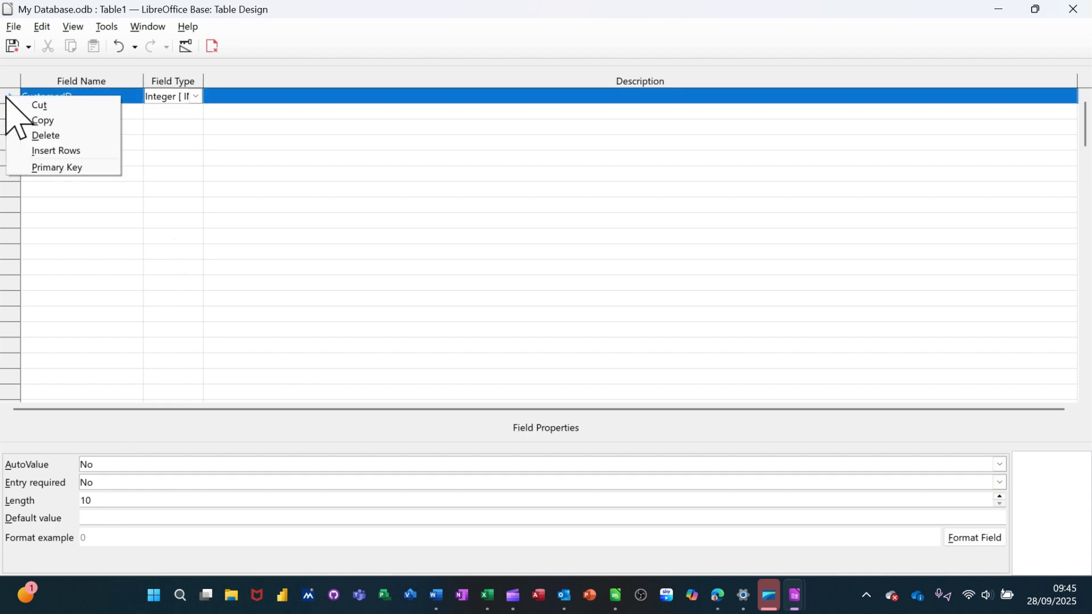
click(47, 169)
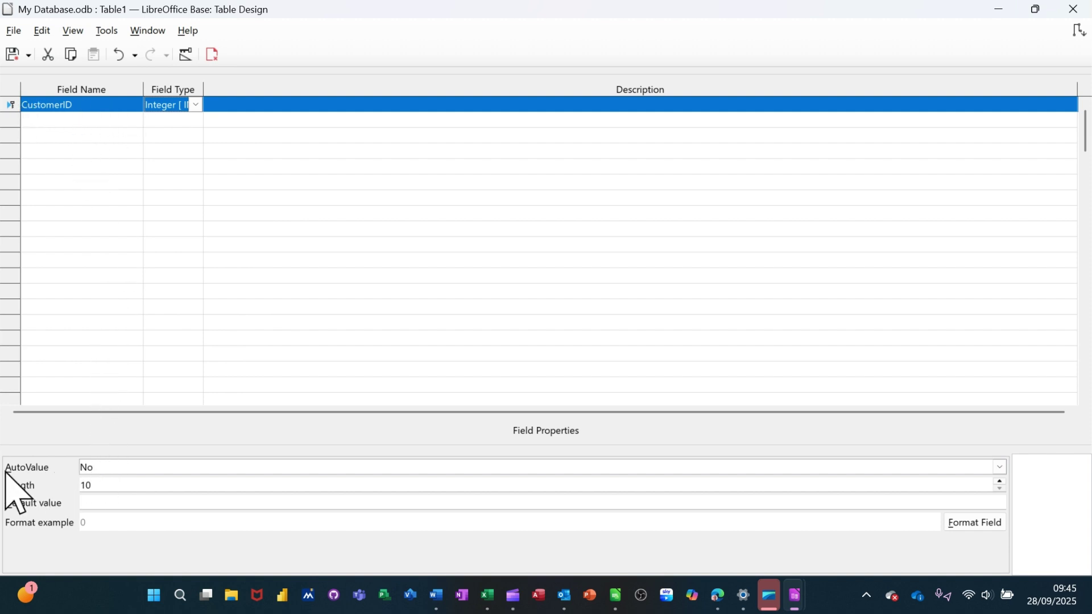
click(101, 470)
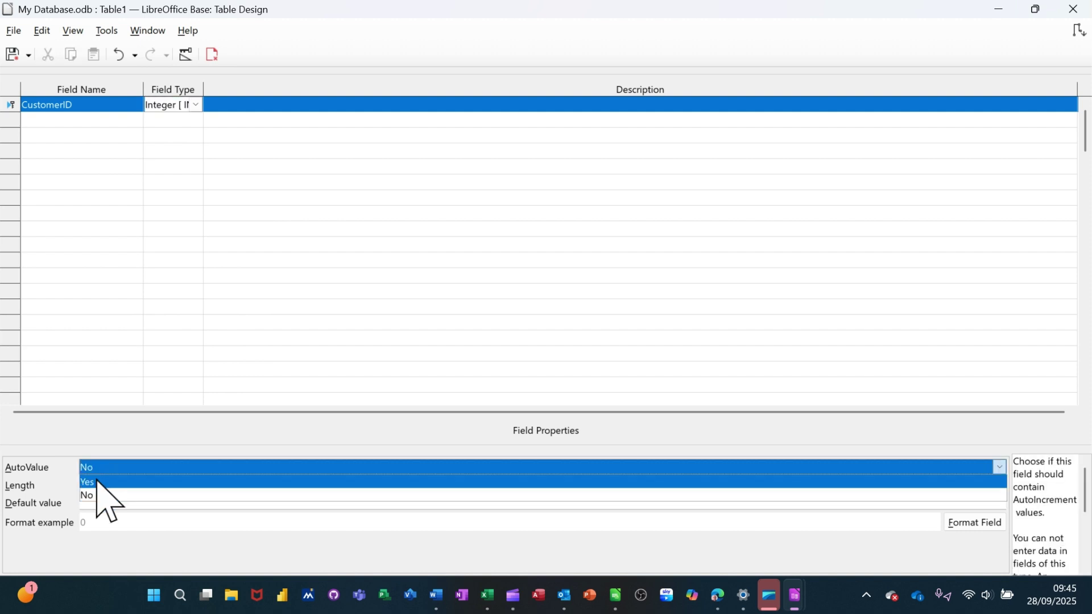
click(98, 482)
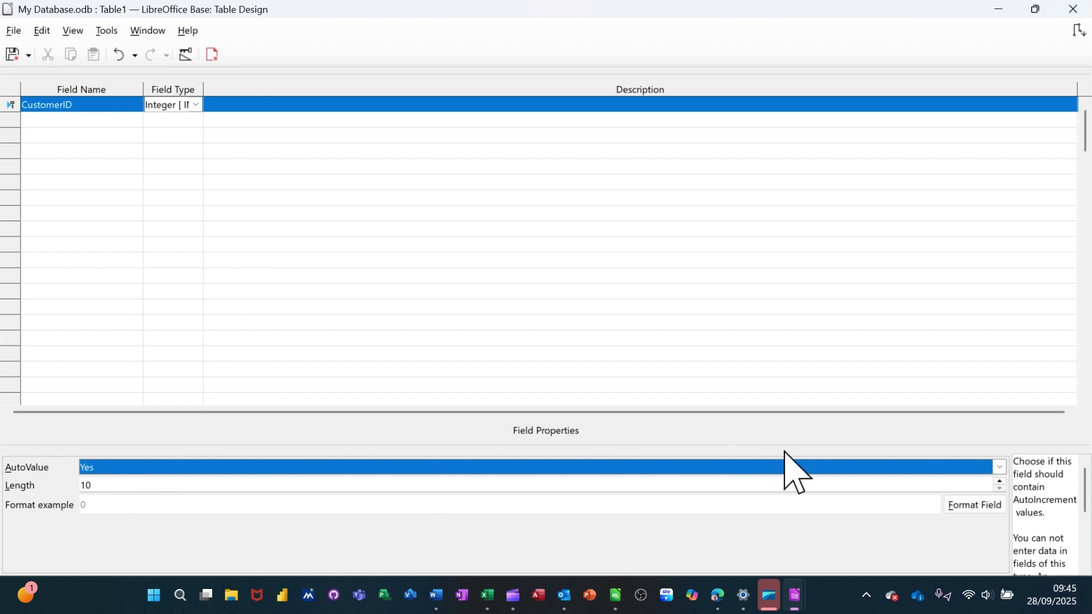
Step: Browse CustomerID's Field Format category and format lists, then cancel without changes
click(960, 508)
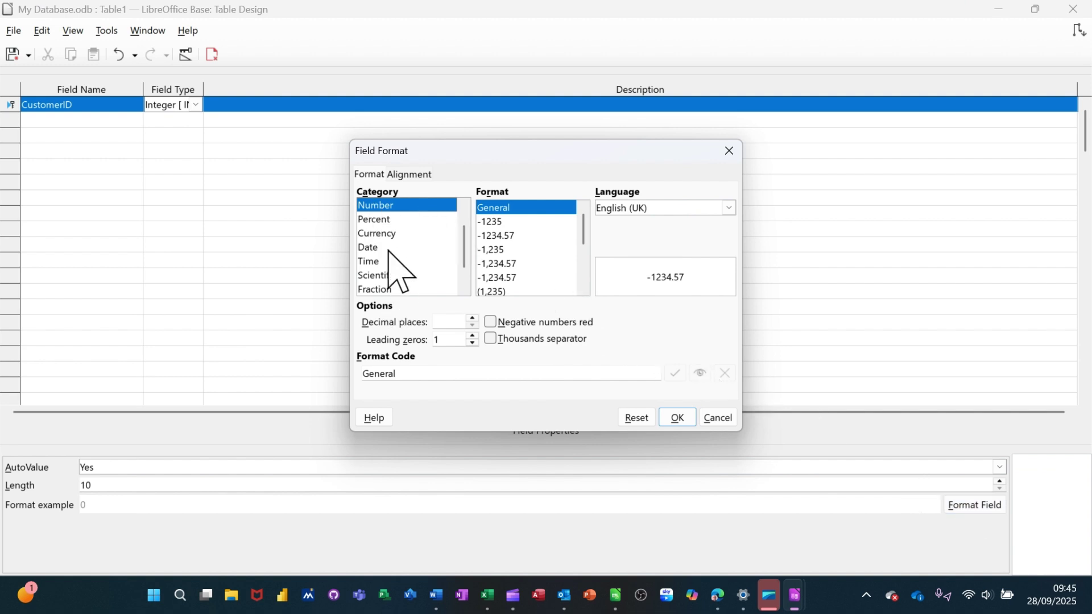
mouse_move(470, 267)
mouse_down()
mouse_move(470, 232)
mouse_move(471, 273)
mouse_up()
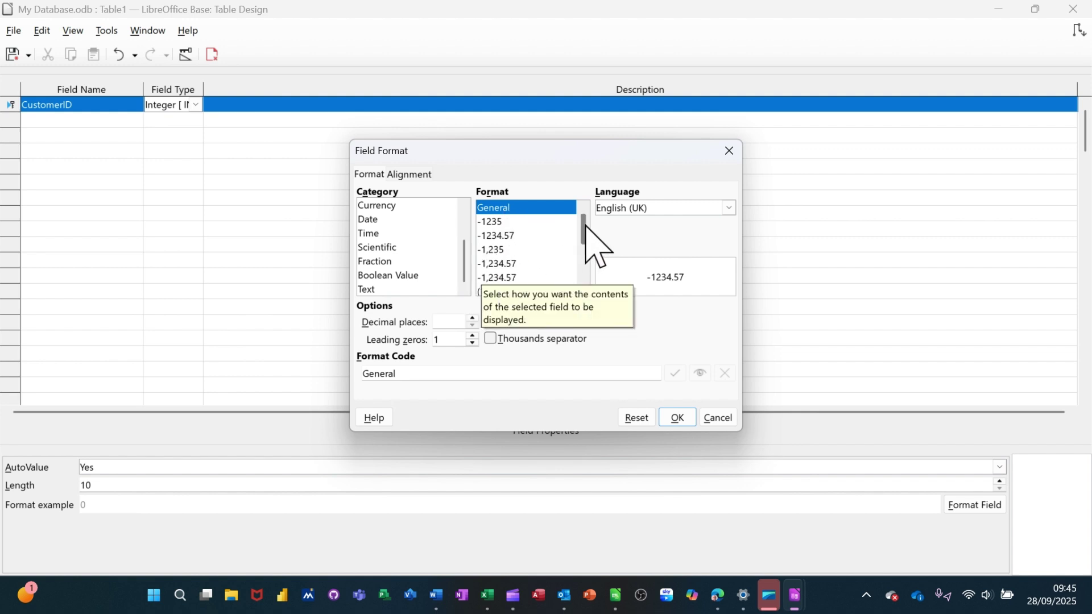
drag(585, 231, 587, 253)
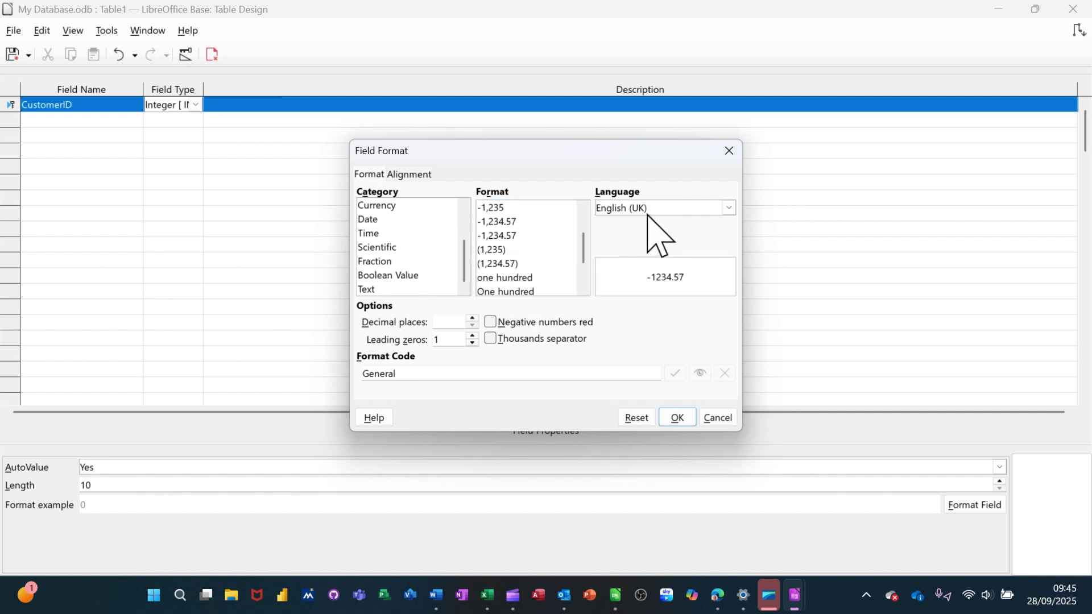
click(719, 421)
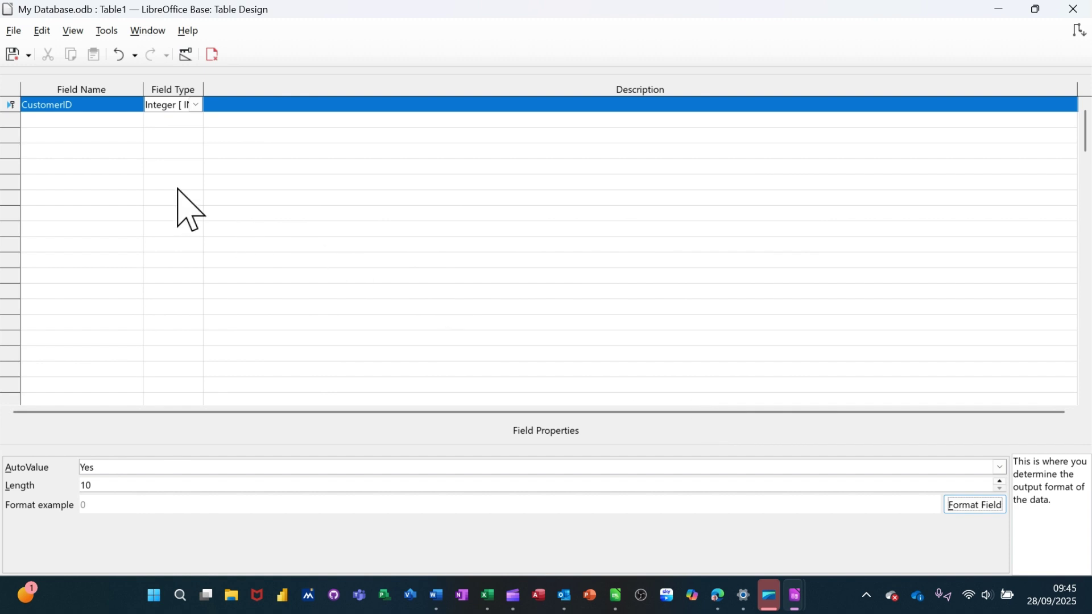
Step: Add CustomerName and Address as text fields below CustomerID
click(73, 122)
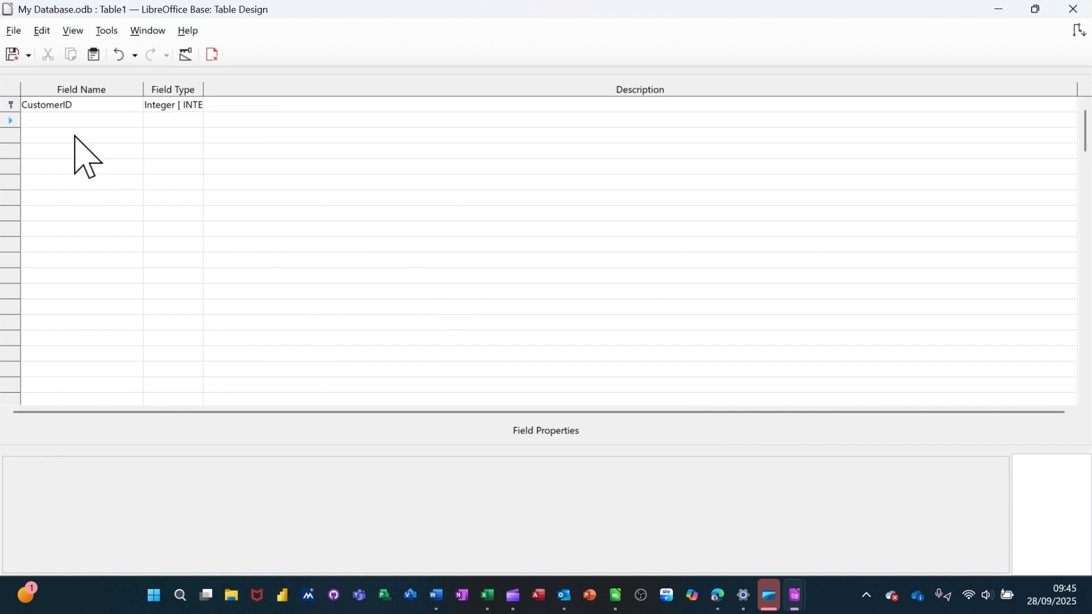
text(CustomerName)
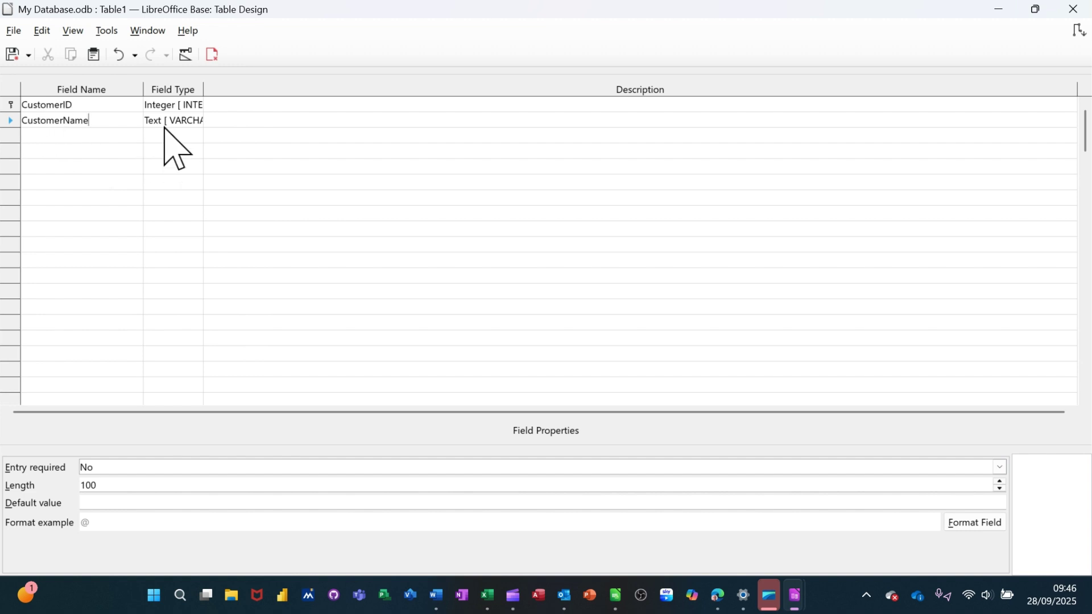
click(91, 135)
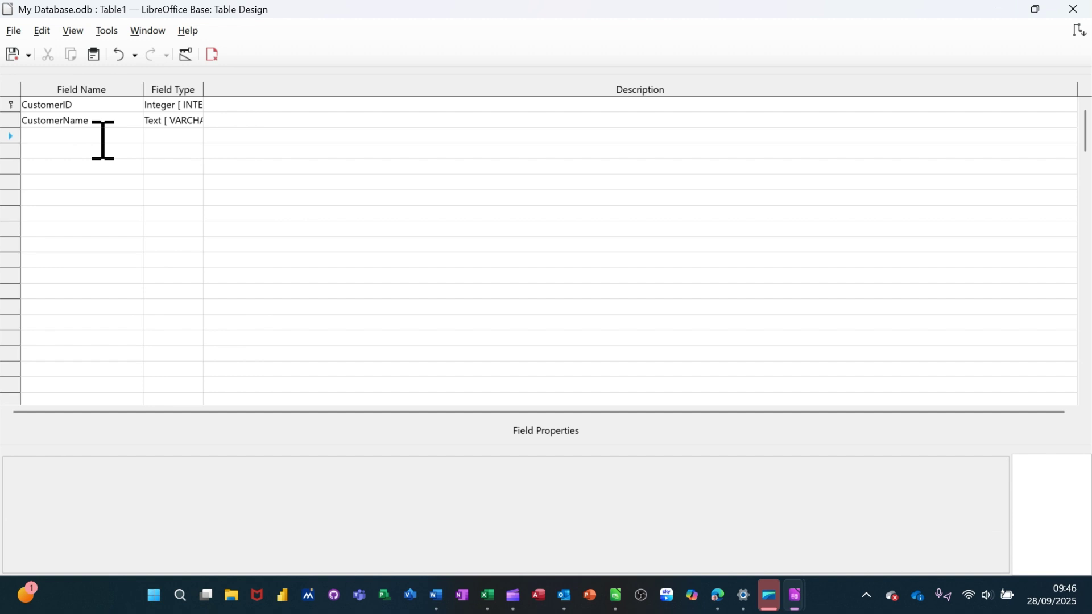
text(Addre)
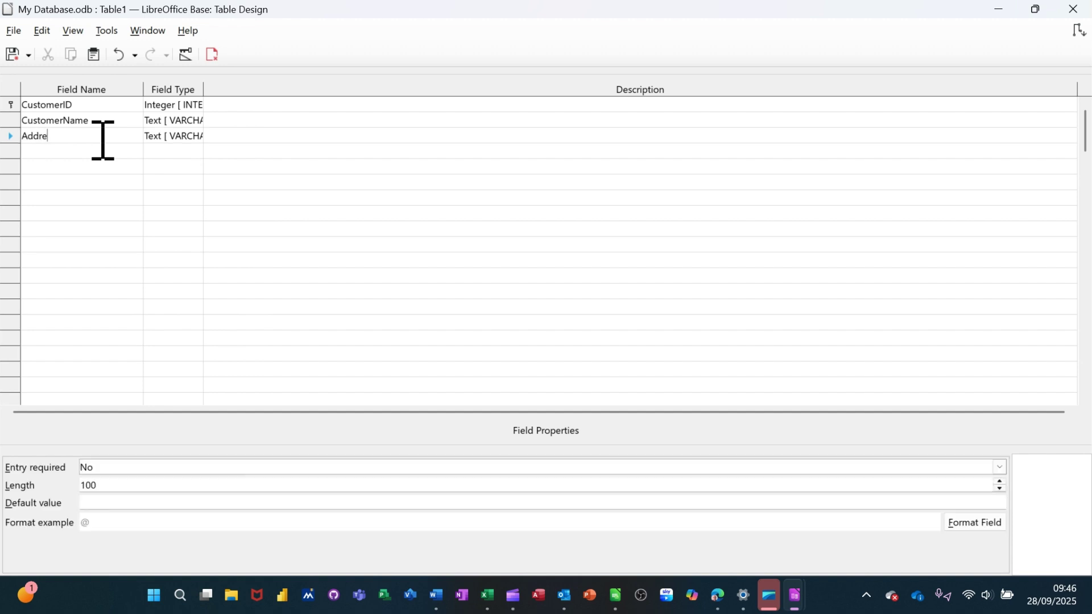
text(ss)
key(Down)
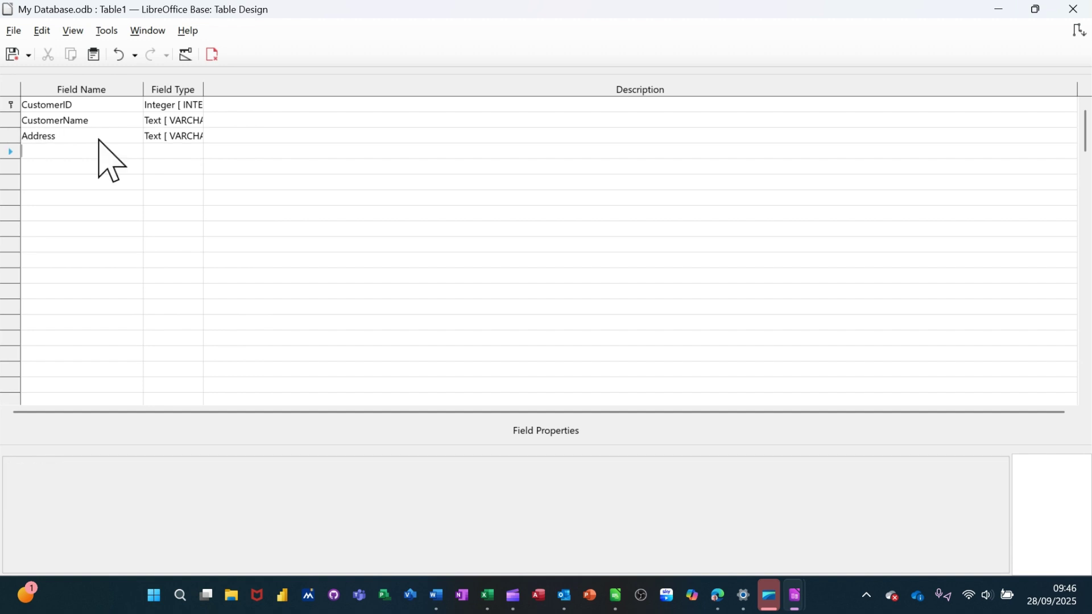
Step: Add City and Tel fields, keeping Tel as Text [VARCHAR]
text(City)
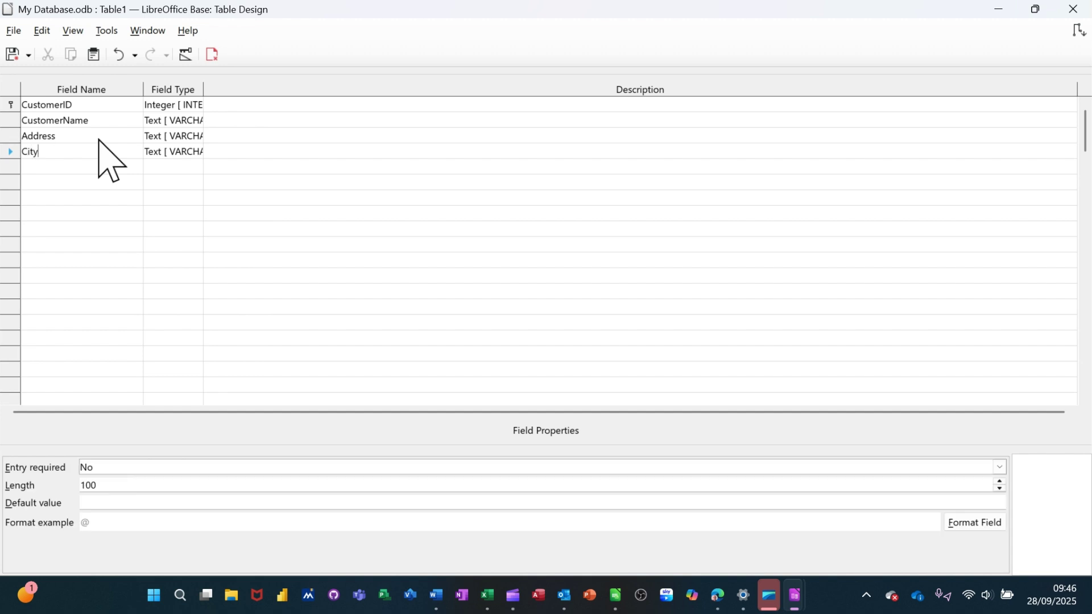
key(Down)
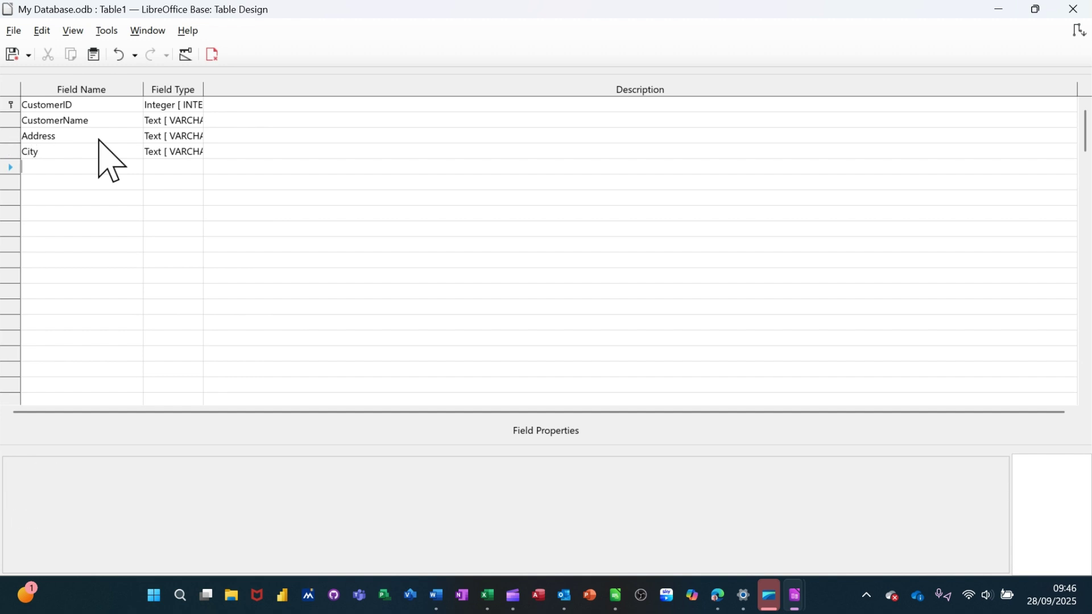
text(Tel)
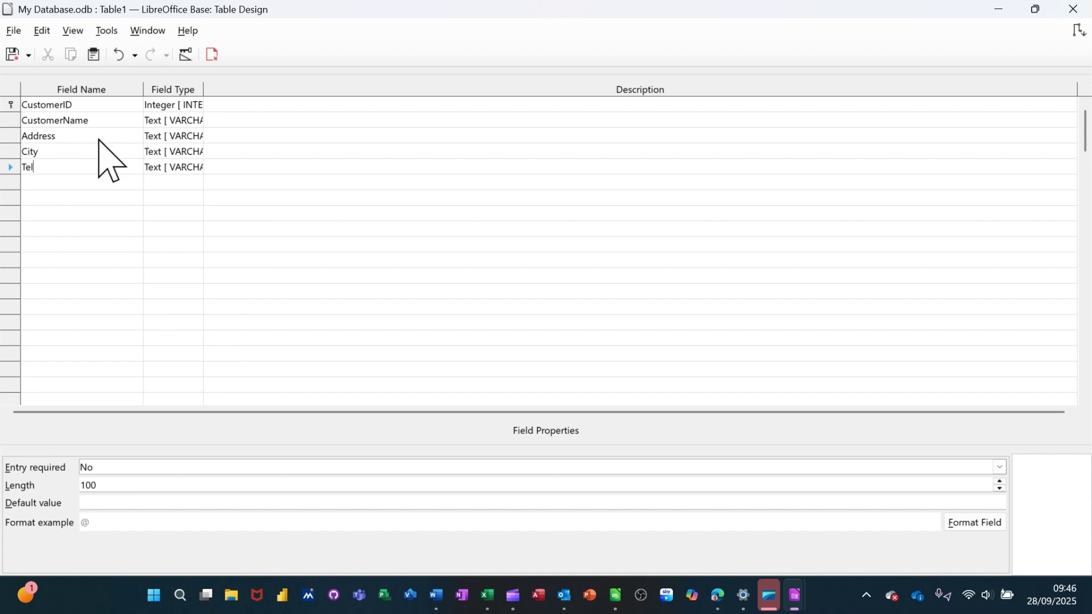
click(160, 170)
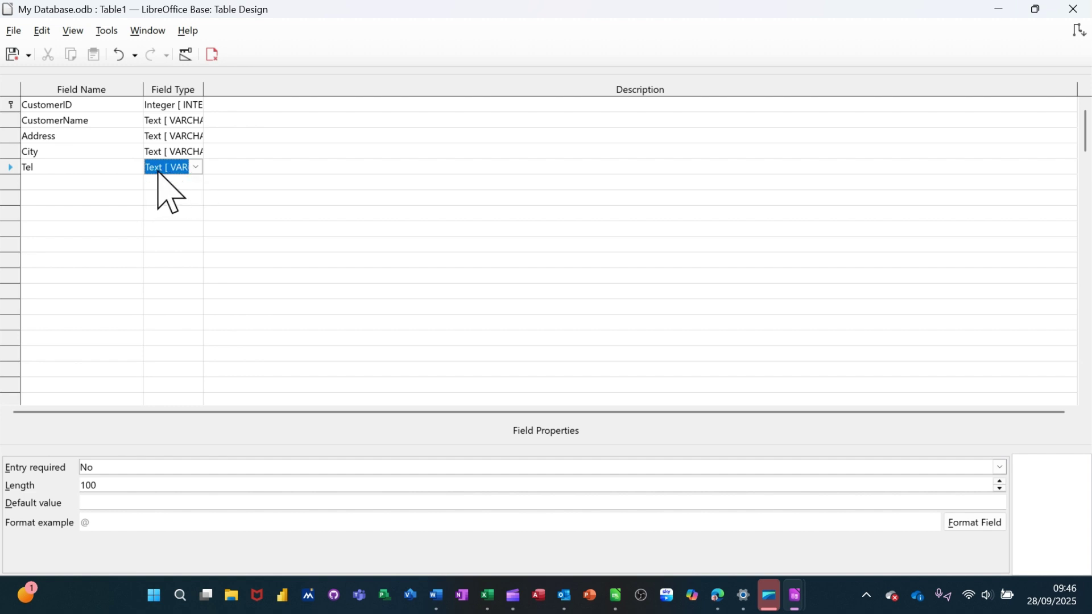
click(55, 152)
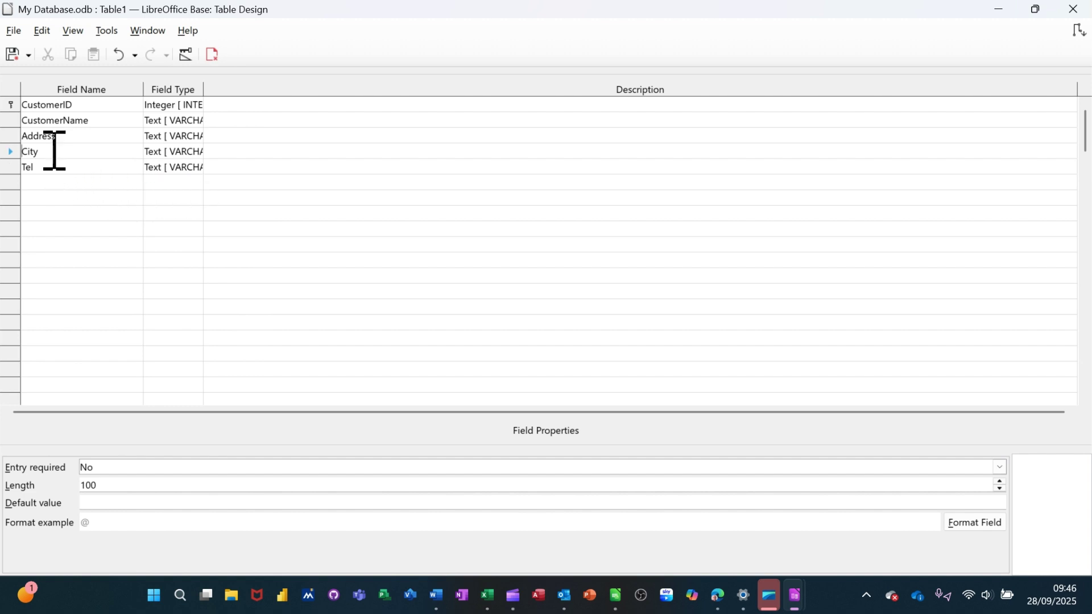
click(71, 138)
click(968, 526)
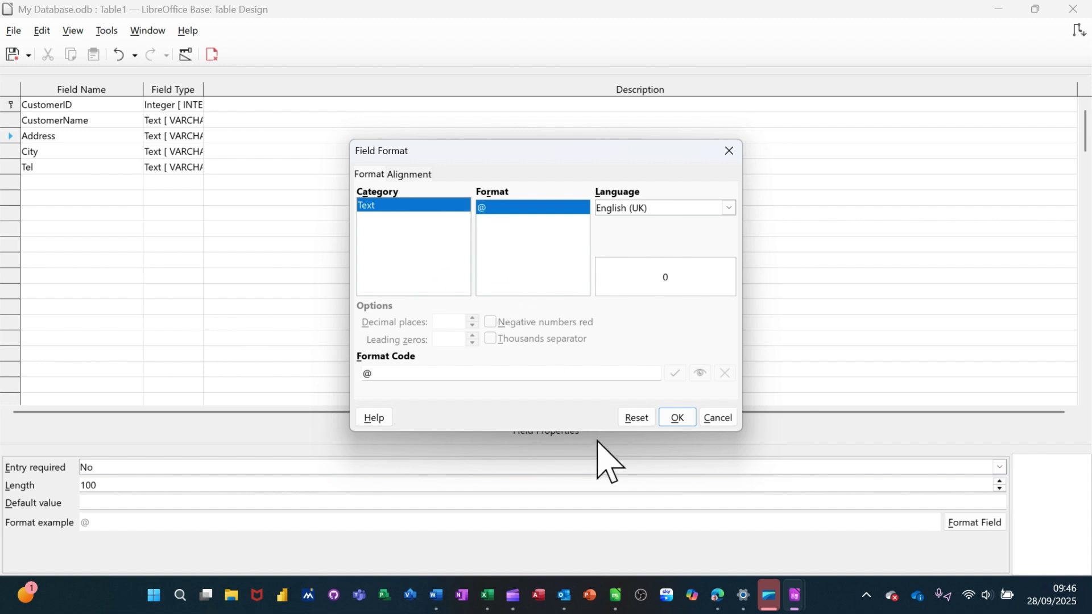
click(675, 421)
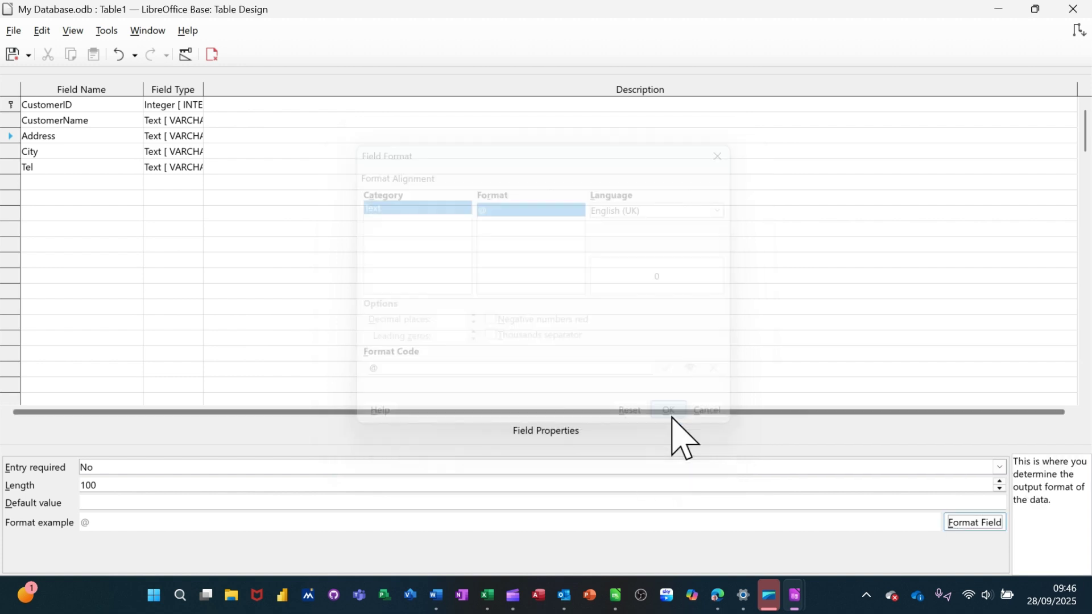
click(68, 184)
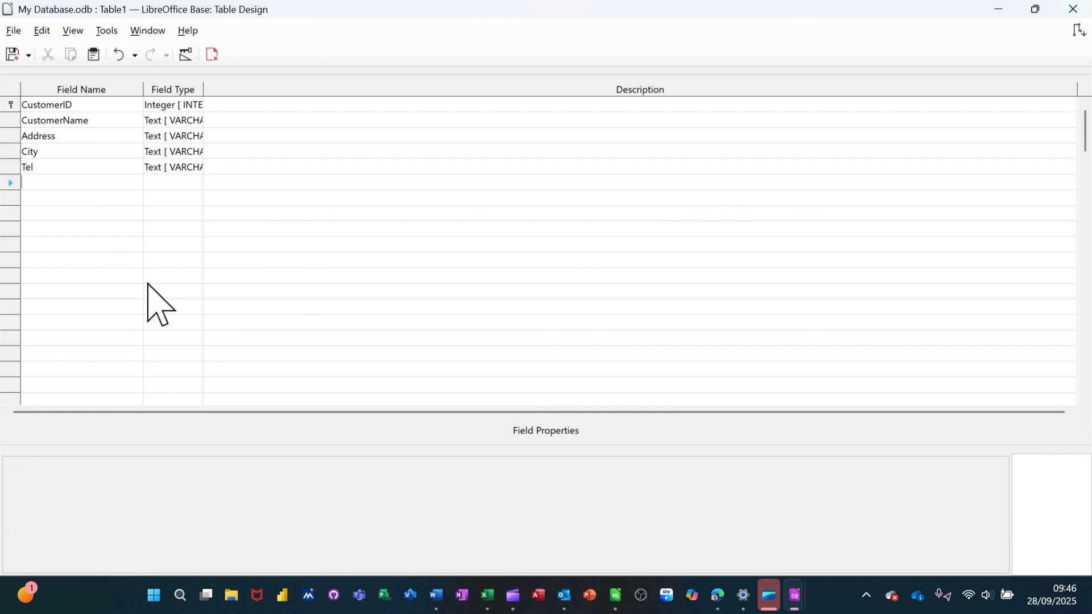
Step: Add a DateJoined field of type Date [DATE] after Tel
text(Date)
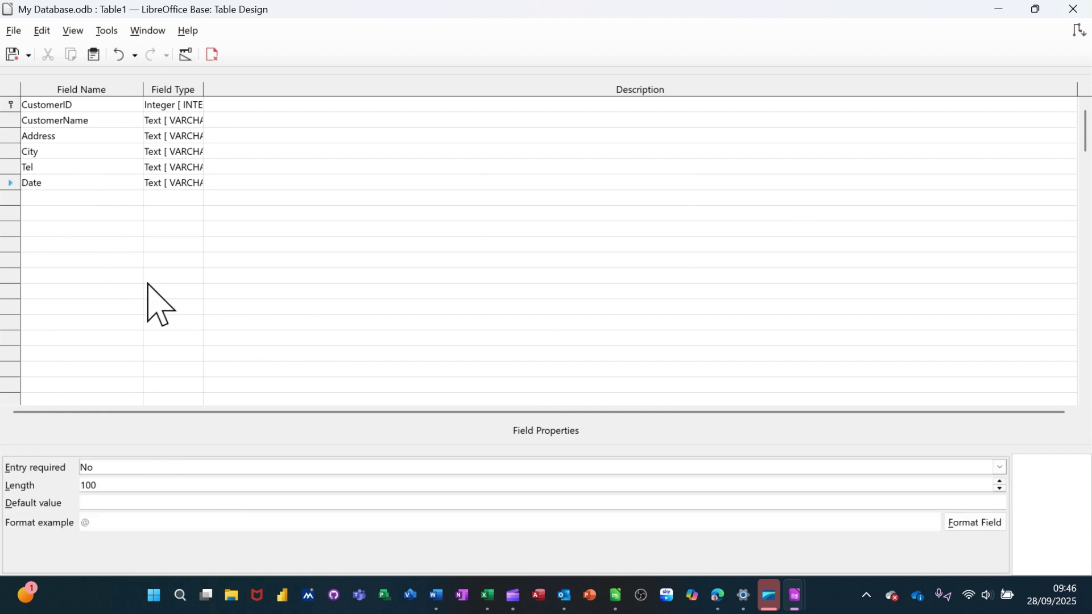
text(Joined)
click(178, 182)
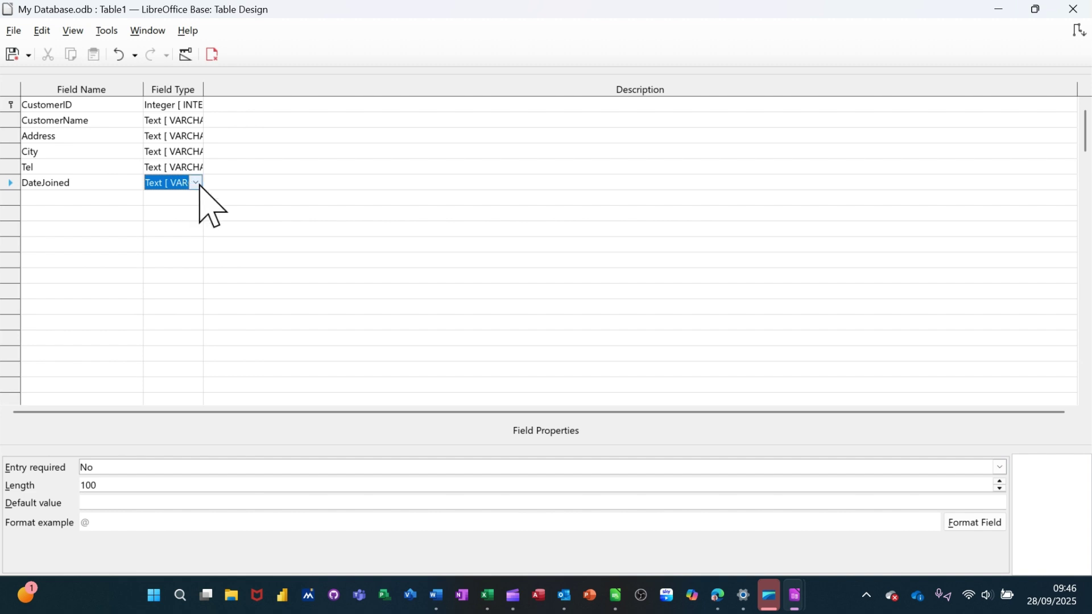
click(196, 183)
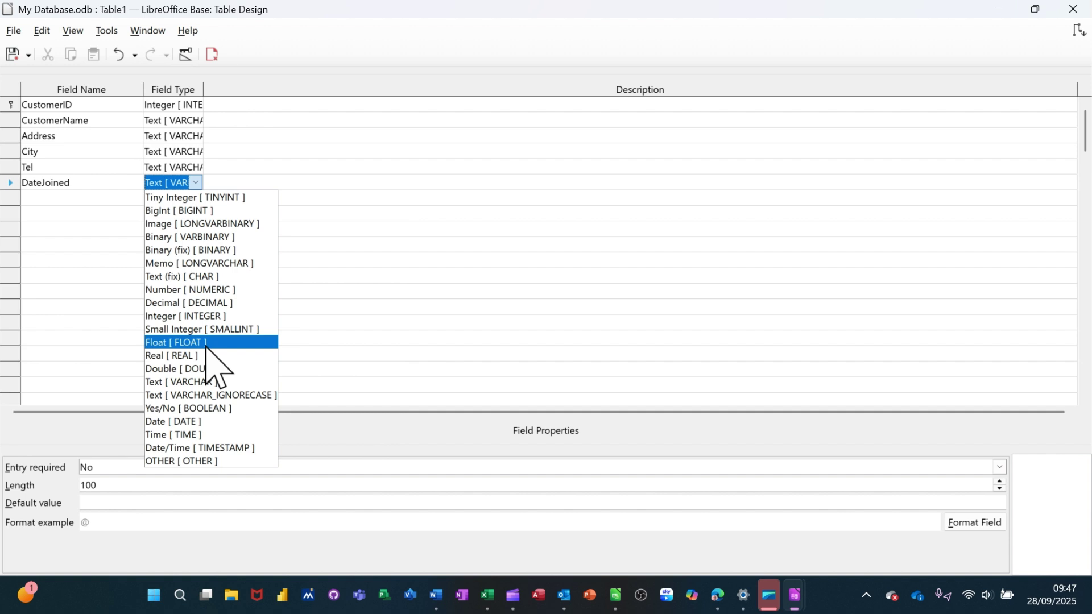
click(183, 422)
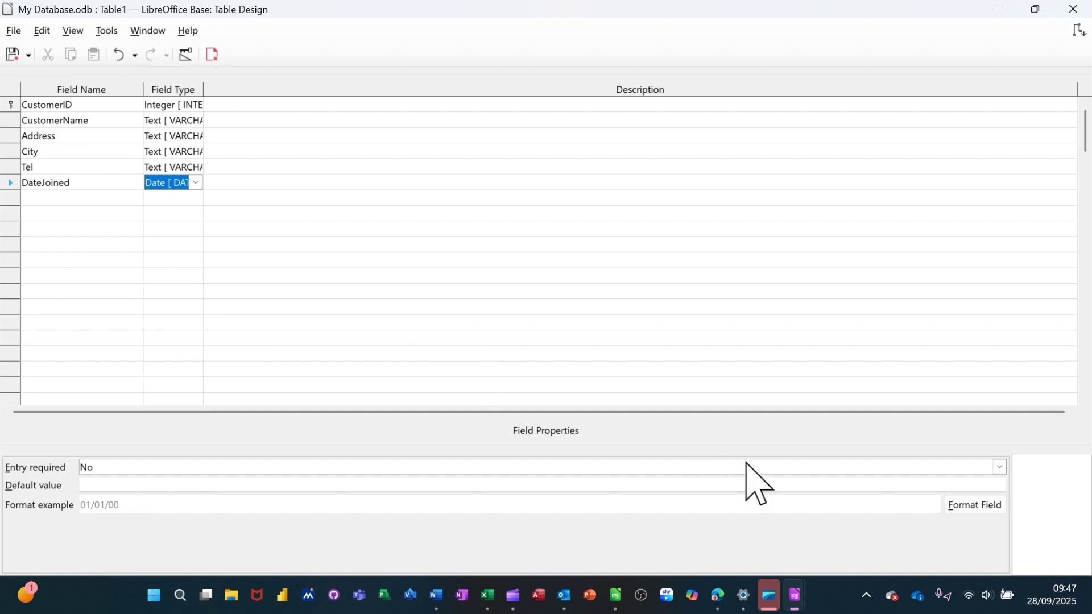
Step: Keep DateJoined's display format at 31/12/99 with English (UK) language
click(960, 508)
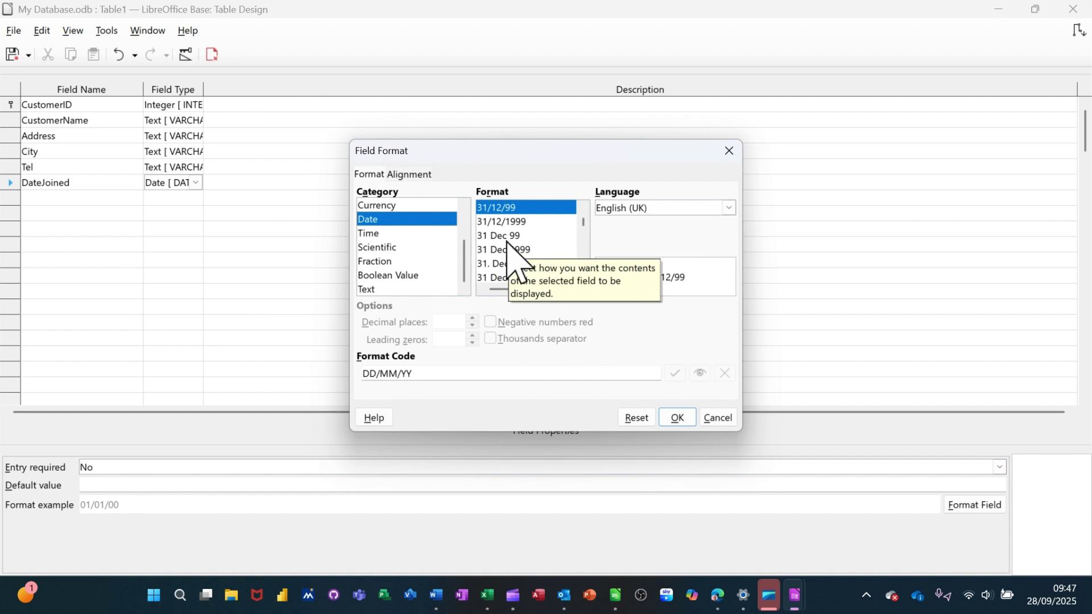
click(663, 210)
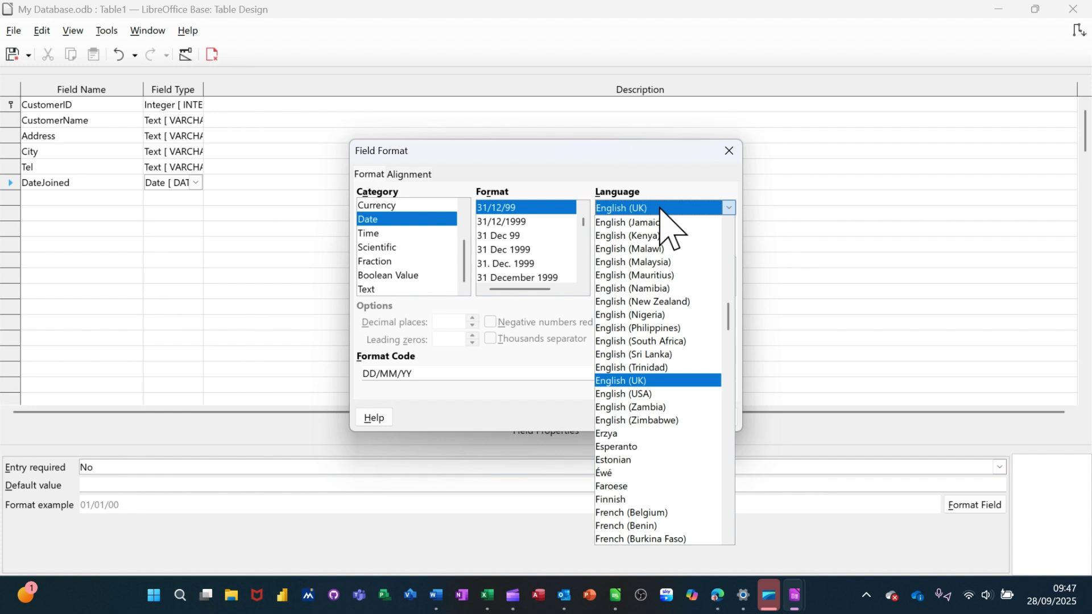
click(662, 209)
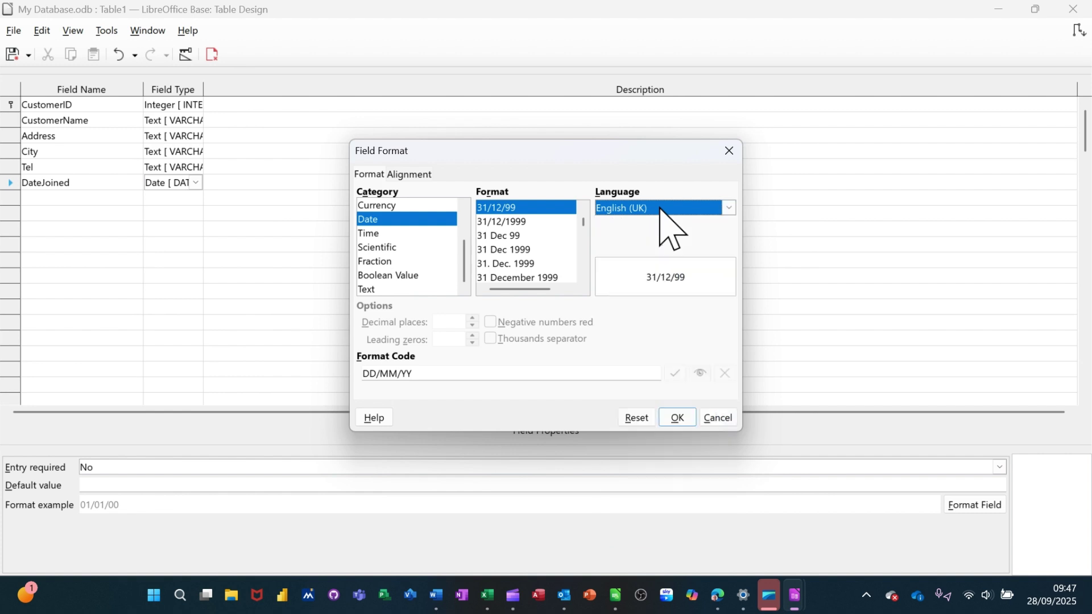
click(678, 420)
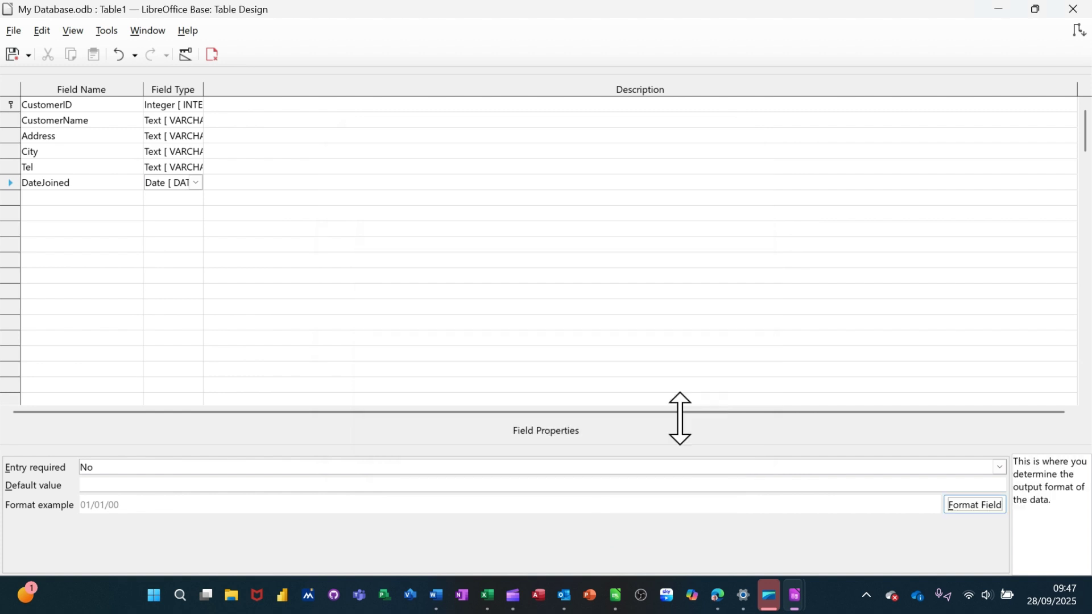
click(95, 199)
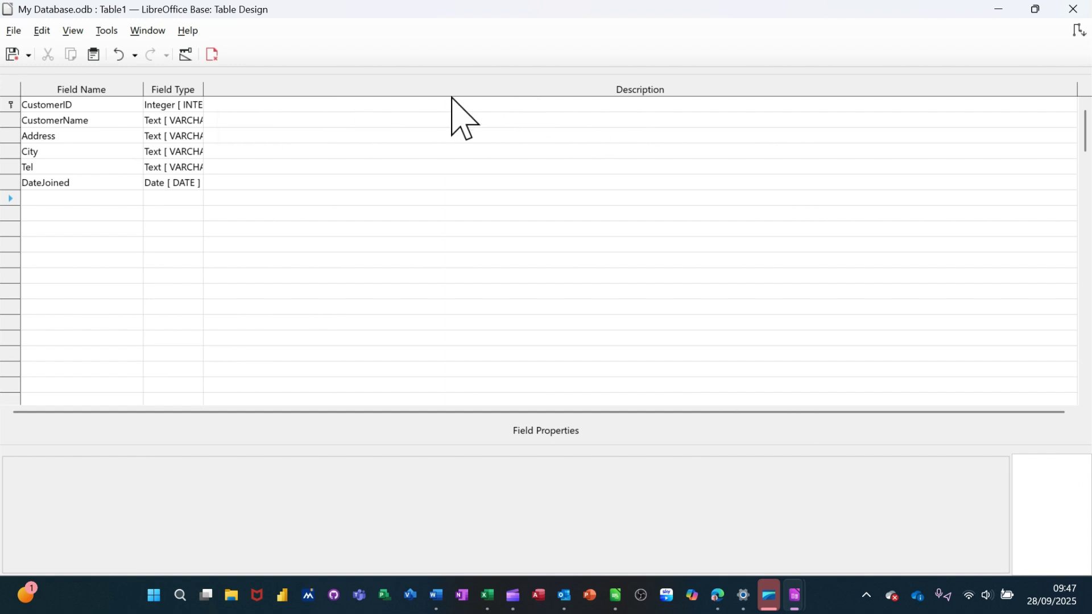
click(258, 120)
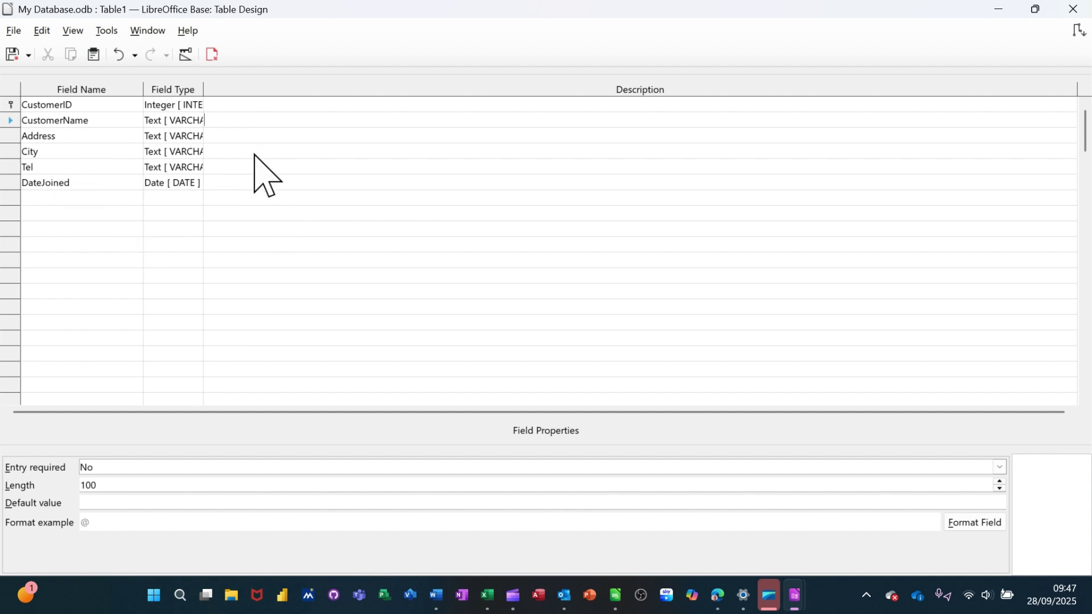
Step: Save the six-field table design as TblCustomers, correcting the mis-cased name first
click(11, 55)
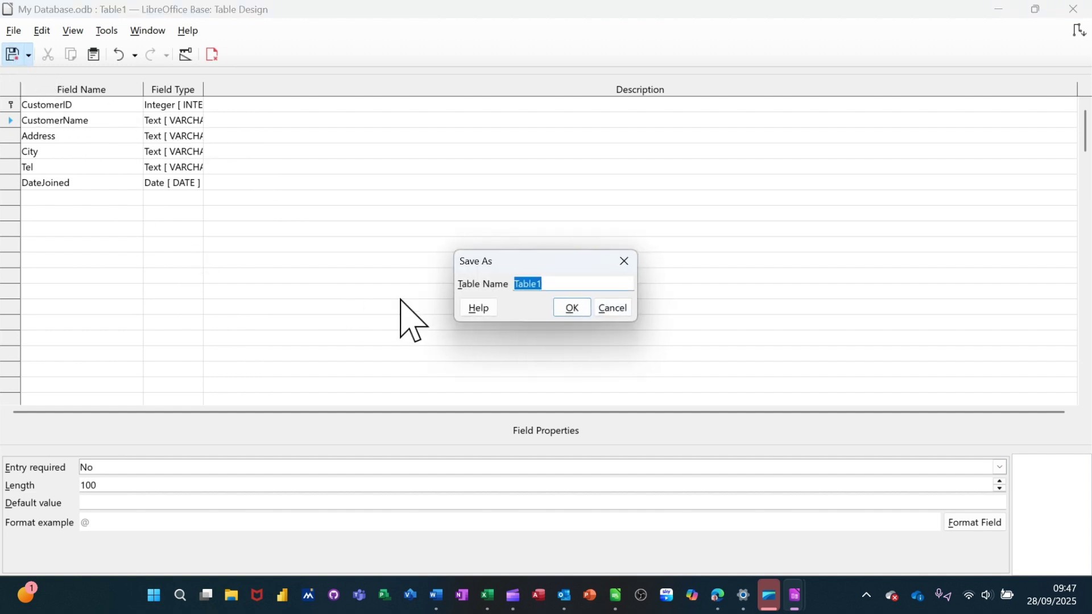
text(tBLcUSTOMERS)
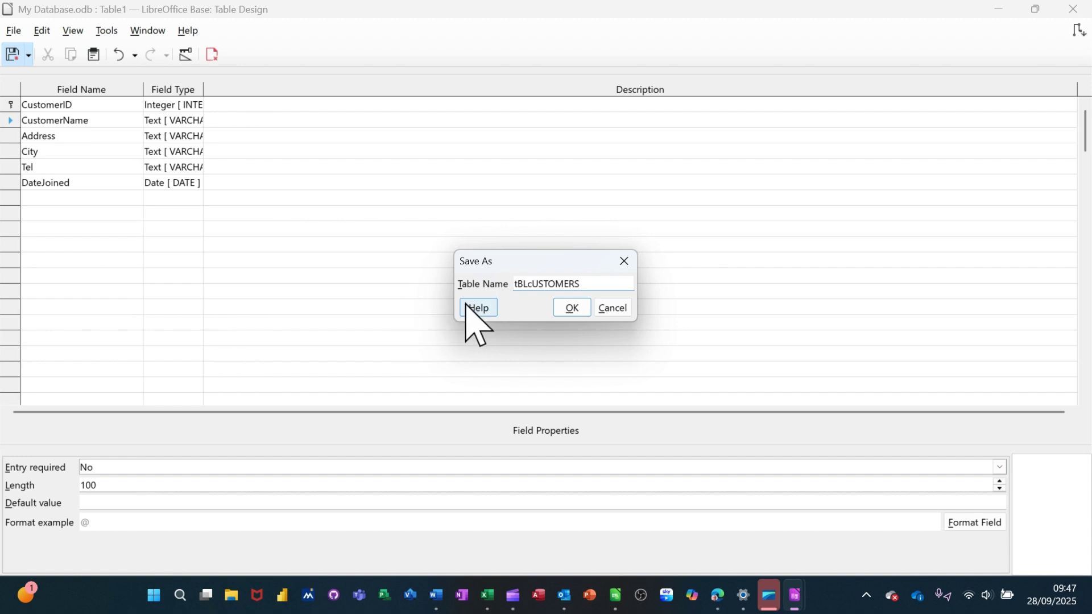
key(BackSpace)
key(BackSpace)
key(BackSpace)
key(BackSpace)
key(BackSpace)
key(BackSpace)
key(BackSpace)
key(BackSpace)
key(BackSpace)
key(BackSpace)
key(BackSpace)
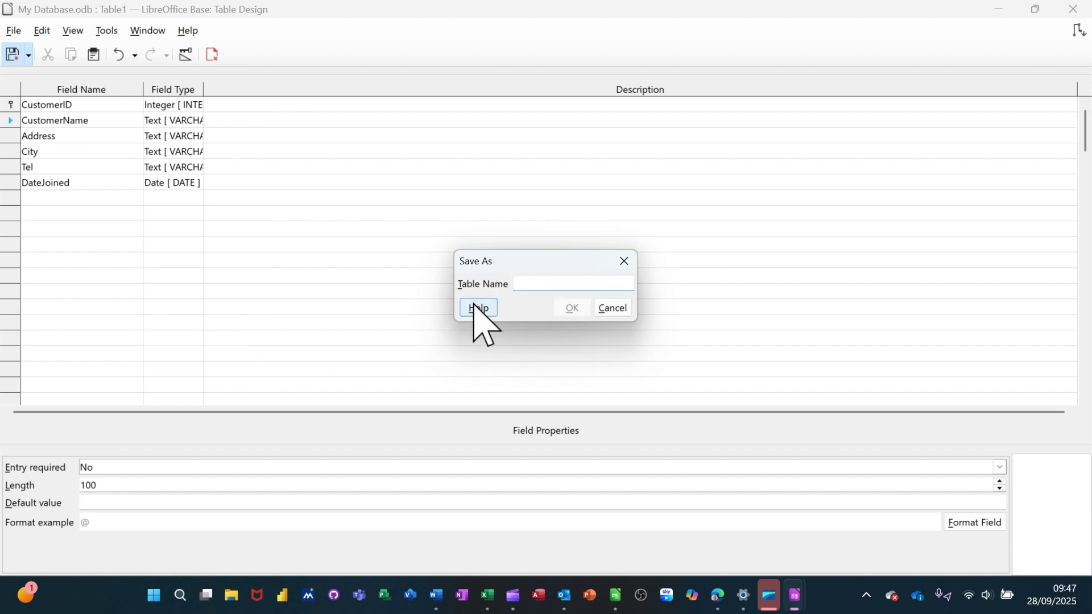
text(TblCustomers)
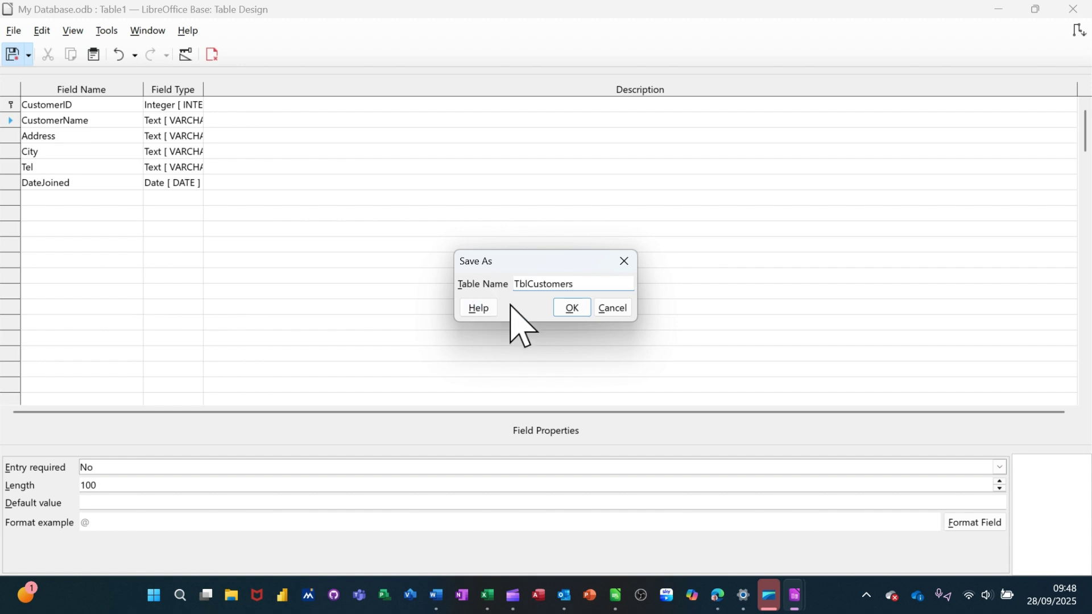
click(563, 308)
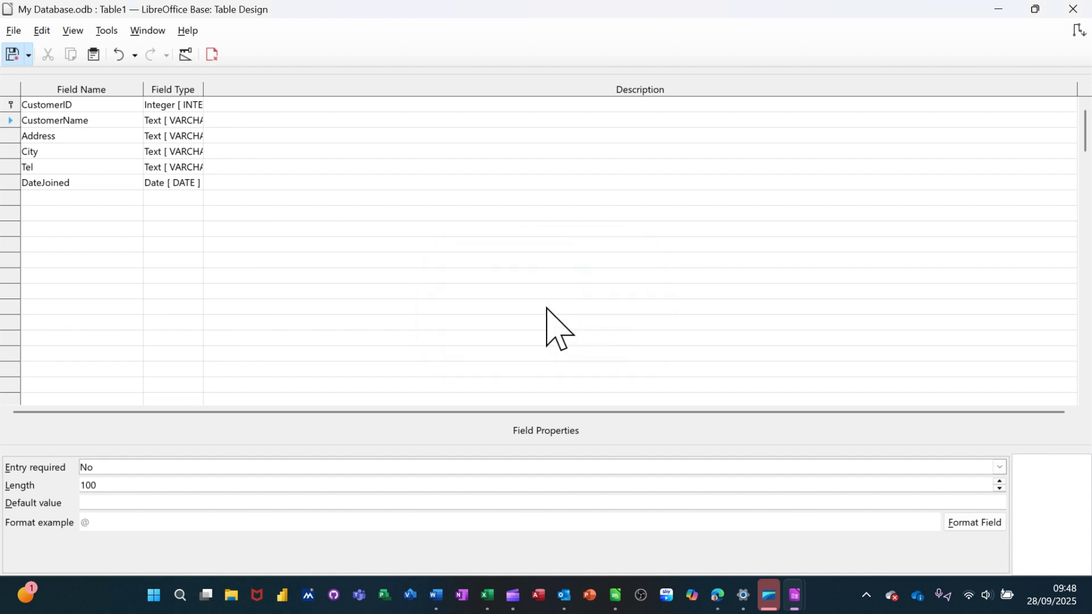
Step: Close the table design and type the first customer's name, address, city and tel
click(211, 54)
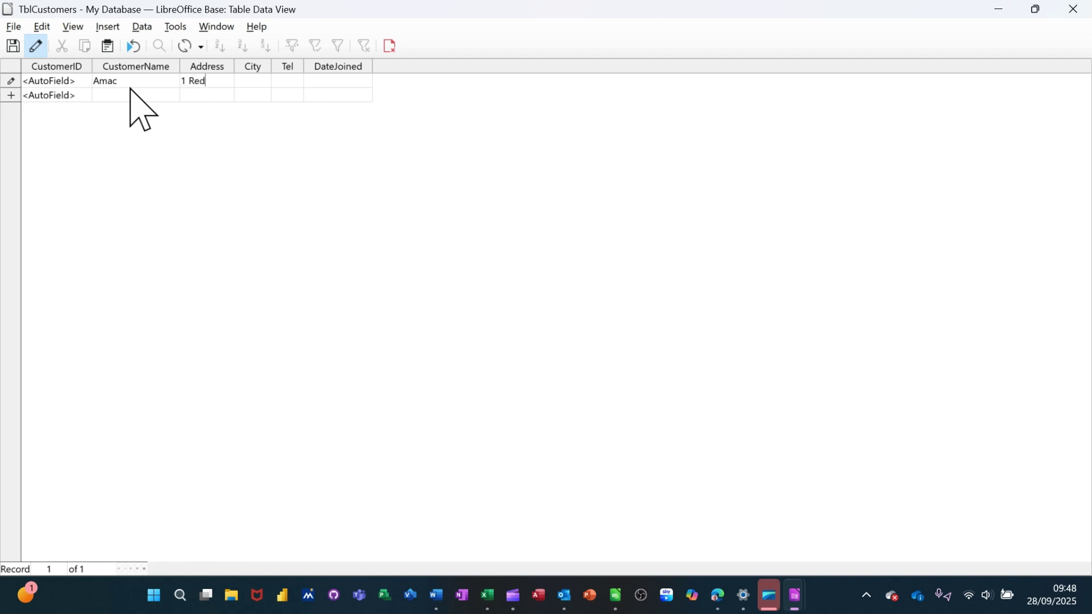
text(Road)
text(Leeds)
text(222)
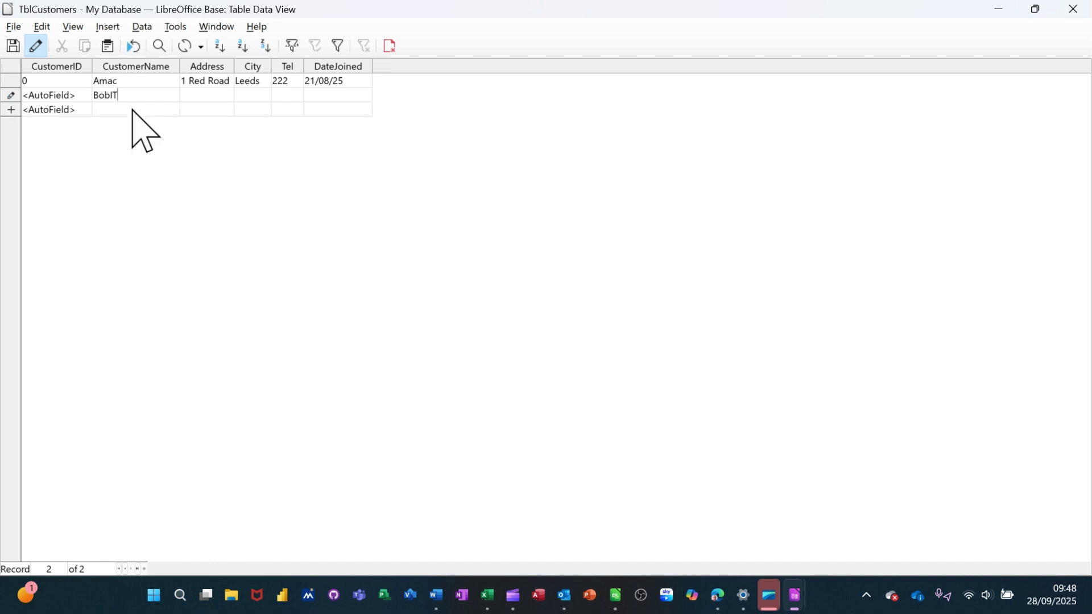
Step: Enter the second record's address, city, tel and join date 27/09/25, then save it
key(Tab)
text(2 Red)
text(333 )
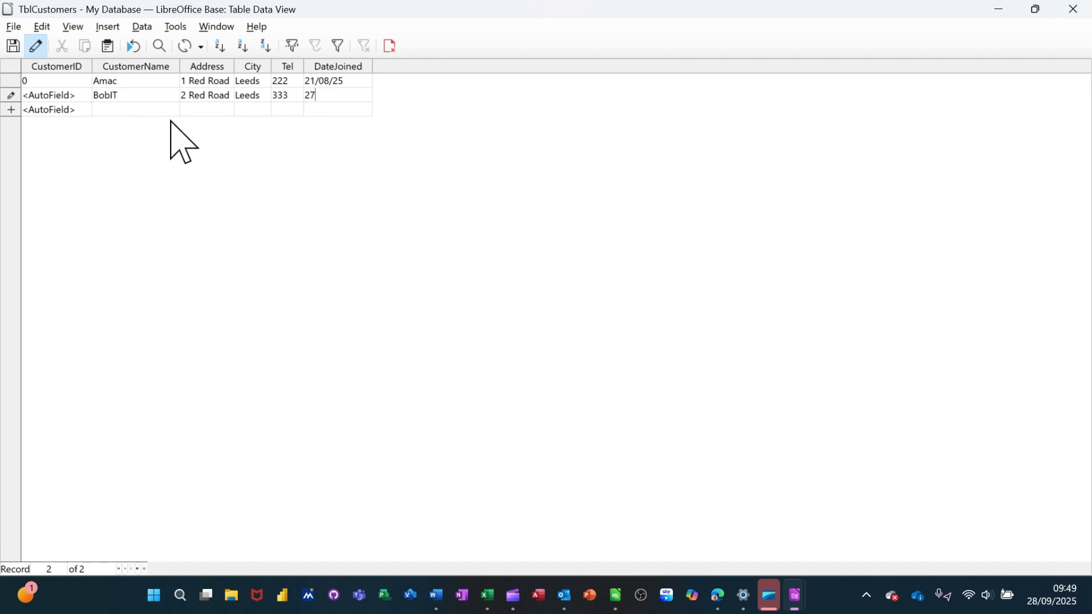
text(7/09/25)
key(Return)
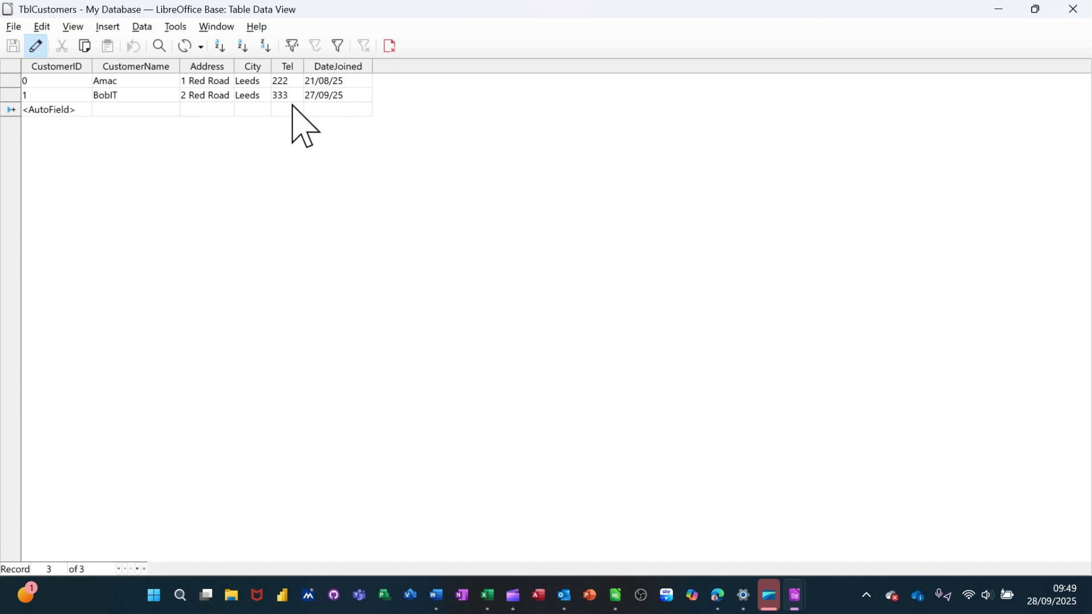
Step: Close the TblCustomers data view to return to the main window's Tables list
click(391, 45)
click(390, 46)
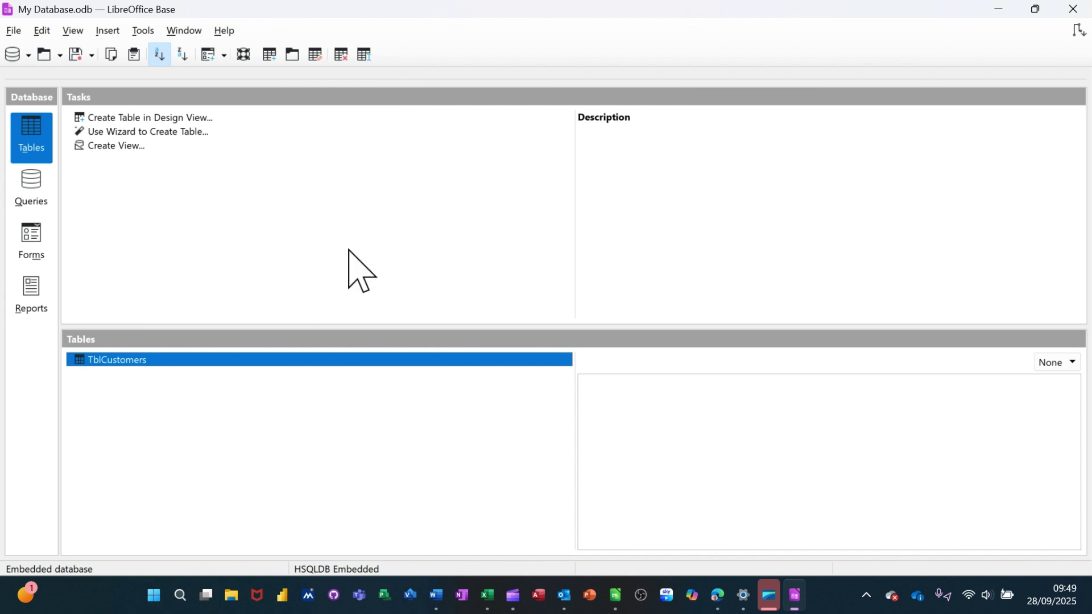